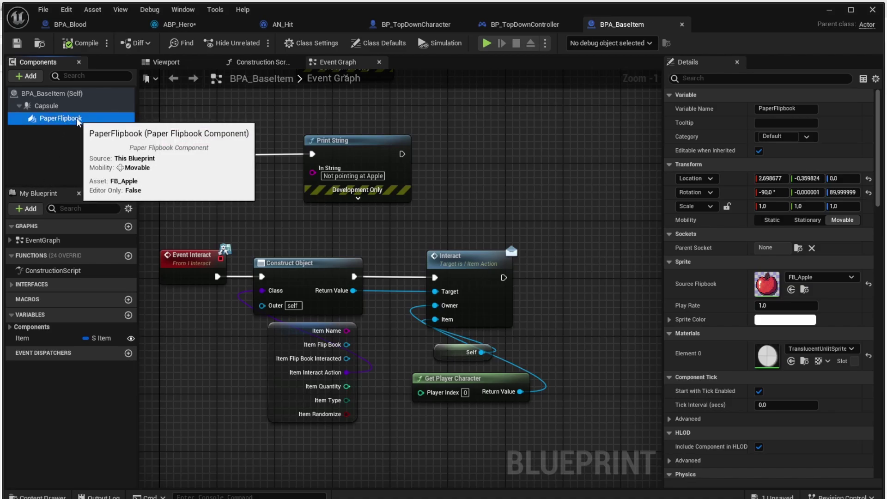
Open the TranslucentUnlitSpriteMaterial assigned to the PaperFlipbook component, followed by its parent DefaultSpriteMaterial.
{"action": "key", "text": "F2"}
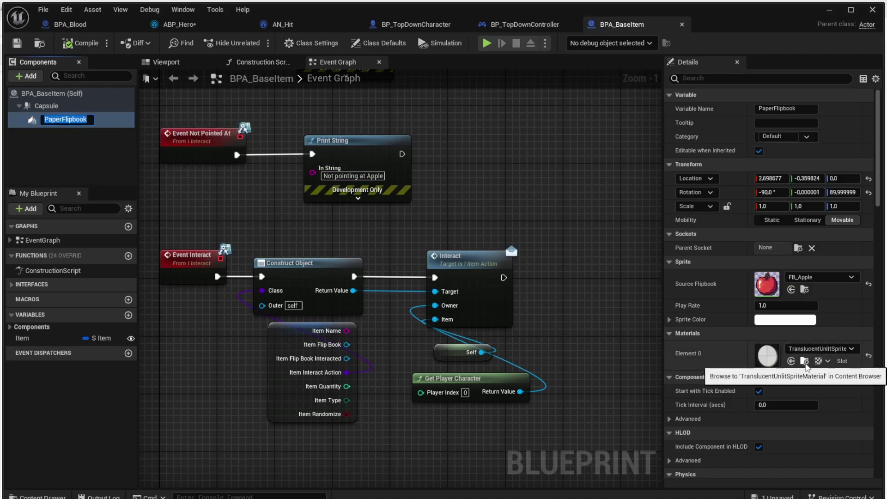
{"action": "left_click", "coordinate": [806, 362]}
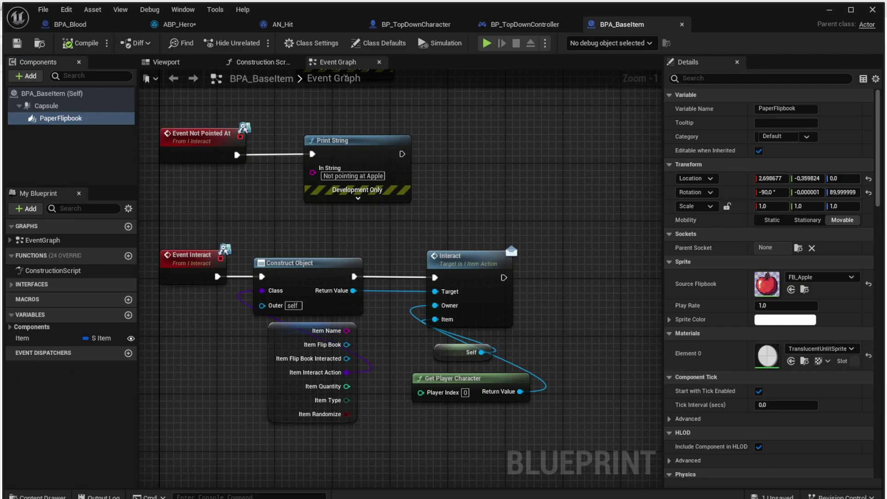
{"action": "scroll", "coordinate": [588, 442], "scroll_direction": "down", "scroll_amount": 1}
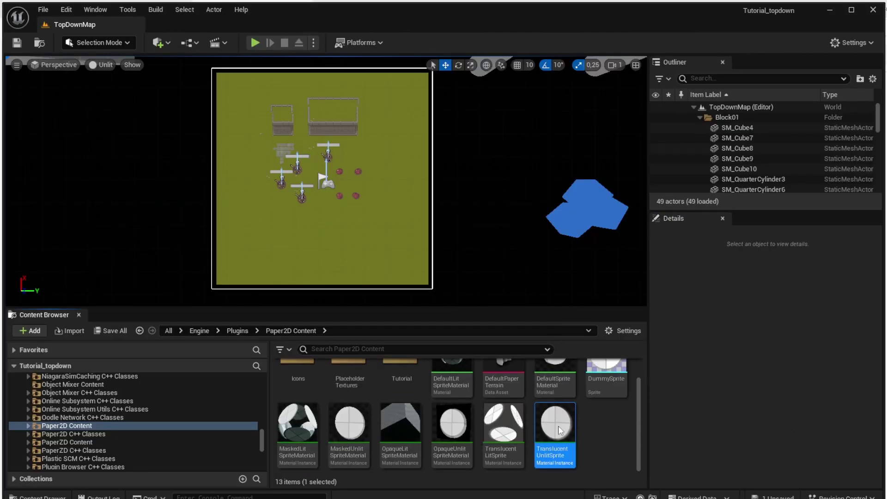
{"action": "key", "text": "alt+Tab"}
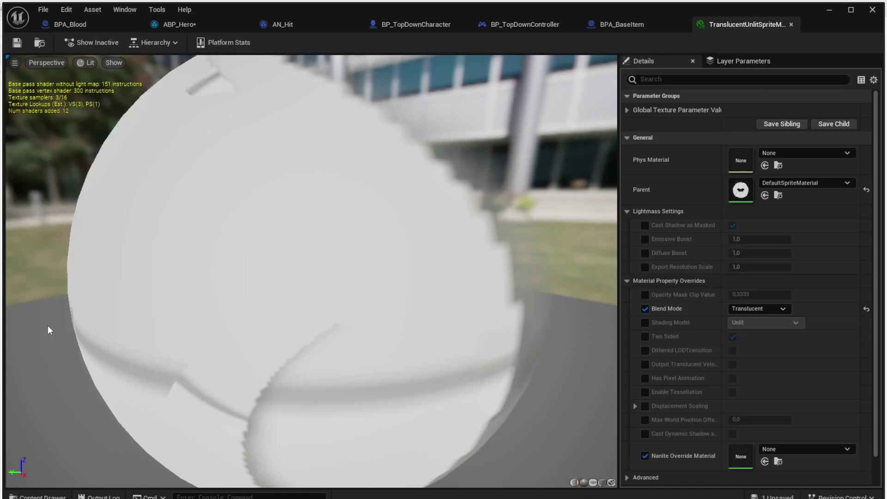
{"action": "left_click", "coordinate": [167, 40]}
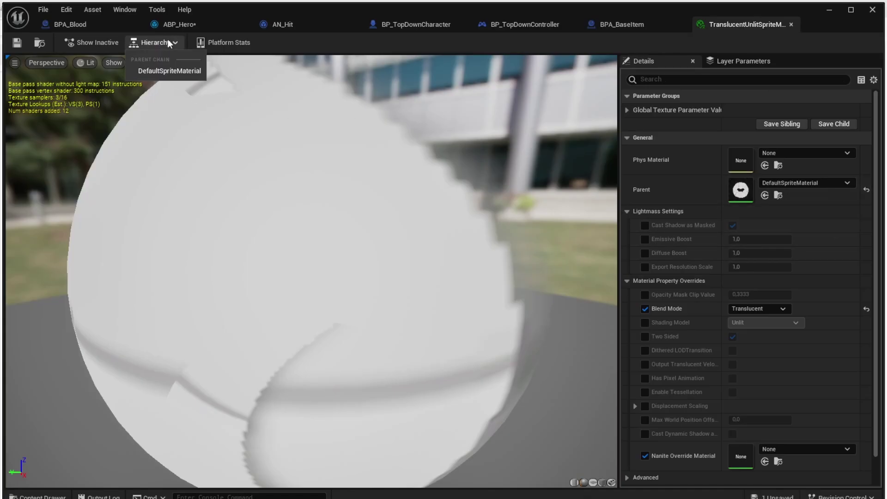
{"action": "left_click", "coordinate": [184, 70]}
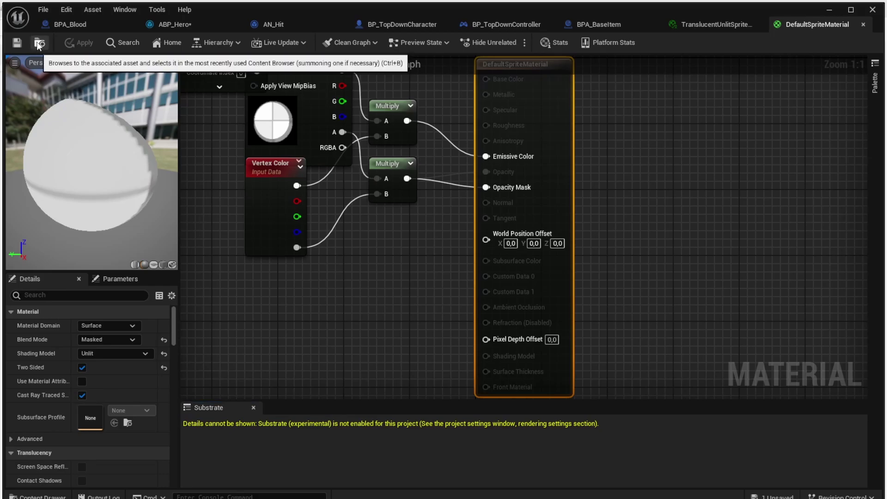
Copy the DefaultSpriteMaterial asset from the Paper2D Content folder into the project's Items folder.
{"action": "left_click", "coordinate": [829, 9]}
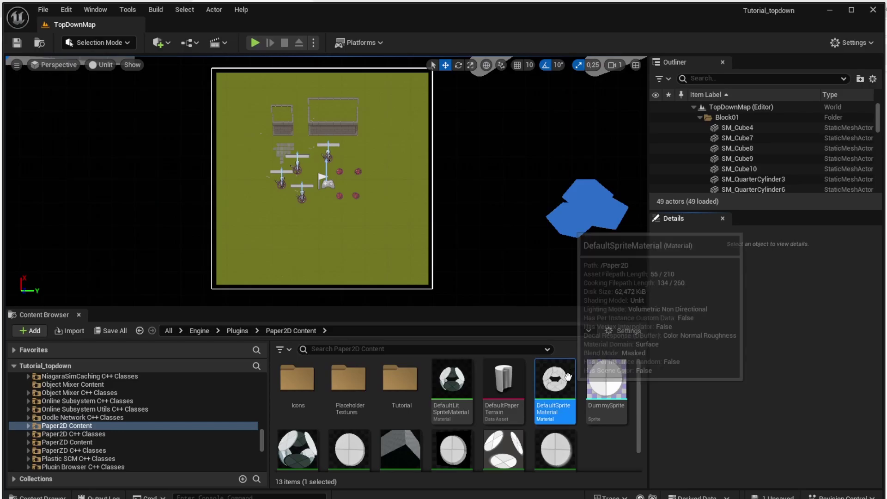
{"action": "left_click_drag", "start_coordinate": [263, 439], "coordinate": [262, 389]}
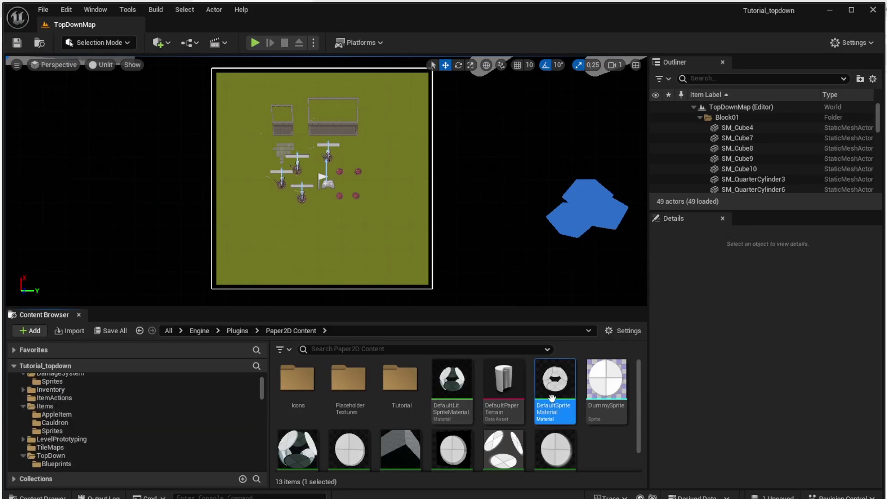
{"action": "left_click_drag", "start_coordinate": [554, 388], "coordinate": [103, 409]}
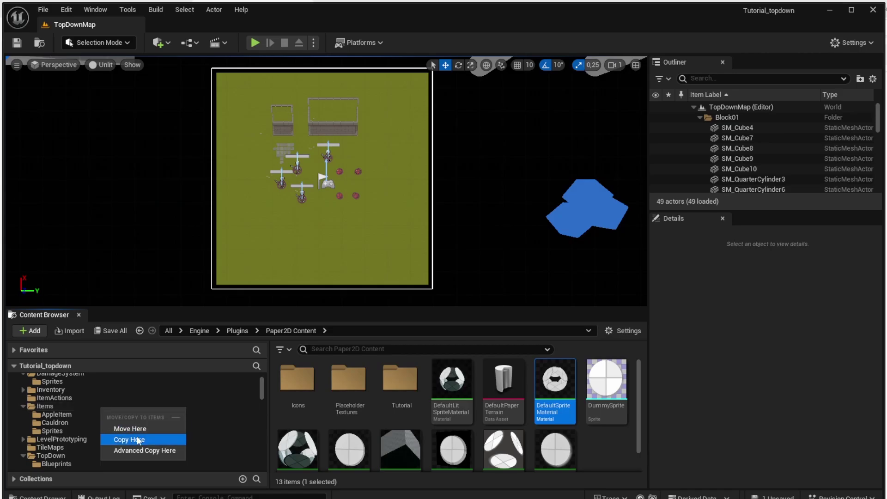
{"action": "left_click", "coordinate": [139, 440]}
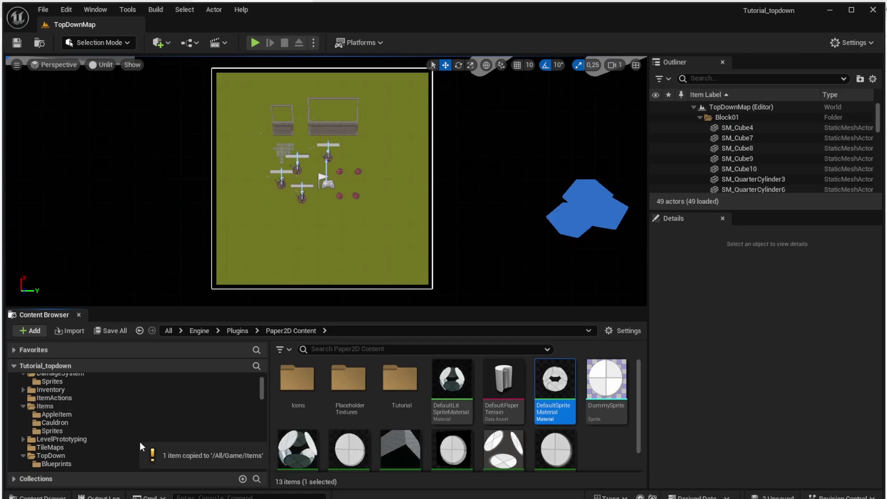
Rename the copied DefaultSpriteMaterial in the Items folder as M_SelectableSpriteMaterial.
{"action": "double_click", "coordinate": [72, 409]}
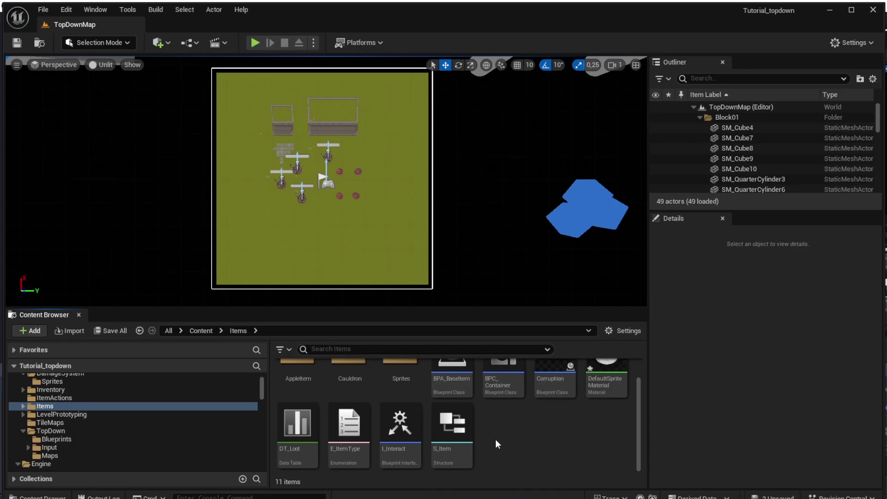
{"action": "right_click", "coordinate": [607, 382]}
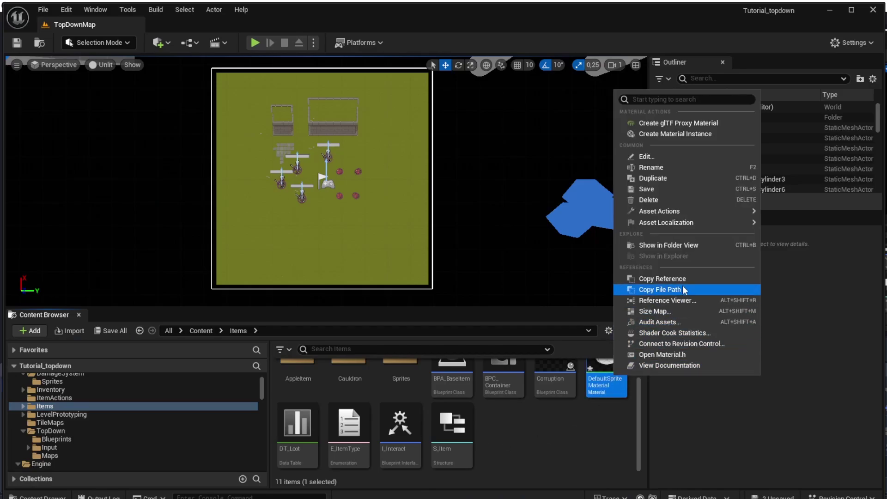
{"action": "mouse_move", "coordinate": [667, 210]}
{"action": "left_click", "coordinate": [666, 168]}
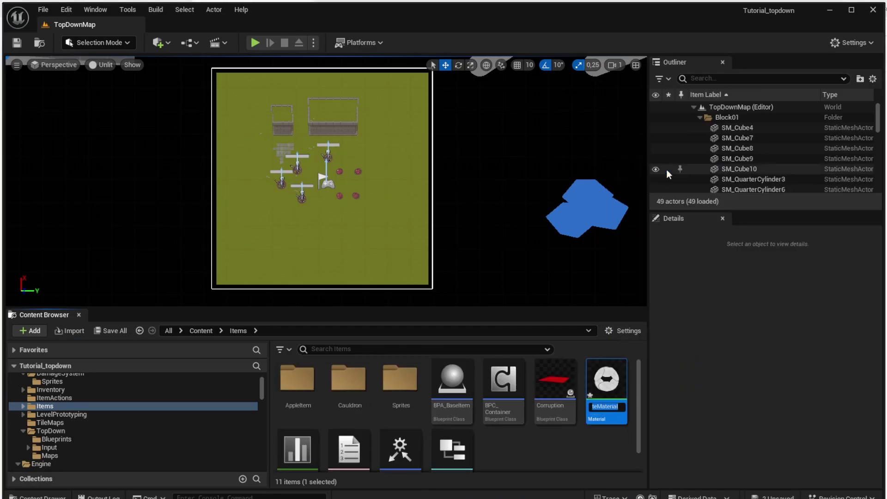
{"action": "type", "text": "m"}
{"action": "key", "text": "BackSpace"}
{"action": "type", "text": "M_SelectableSpriteMaterial"}
{"action": "key", "text": "Return"}
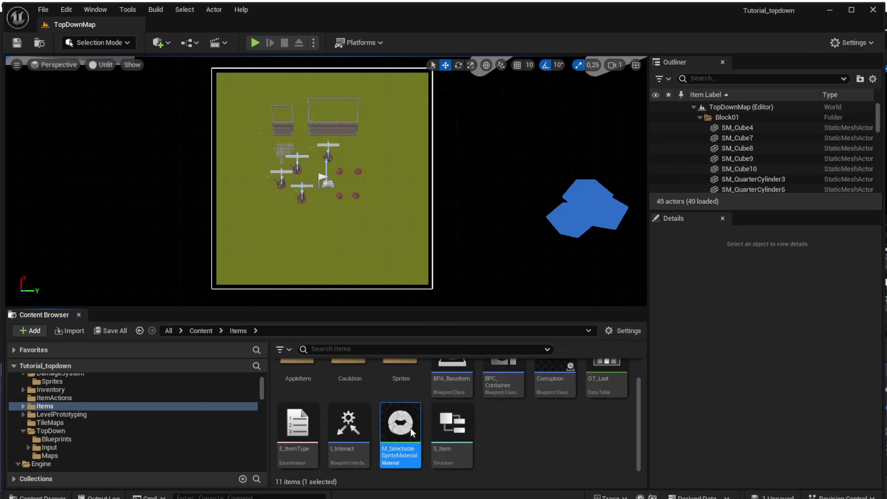
Open M_SelectableSpriteMaterial for editing and set its blend mode to Translucent.
{"action": "key", "text": "alt+Tab"}
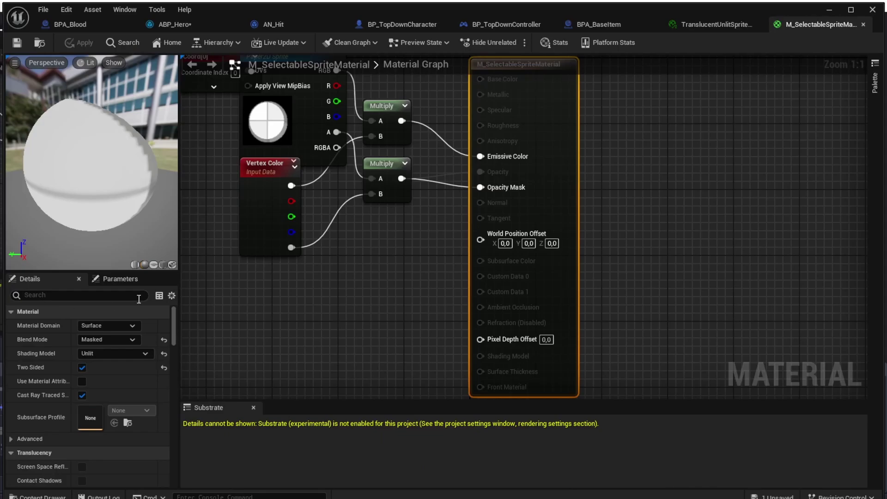
{"action": "left_click", "coordinate": [106, 338]}
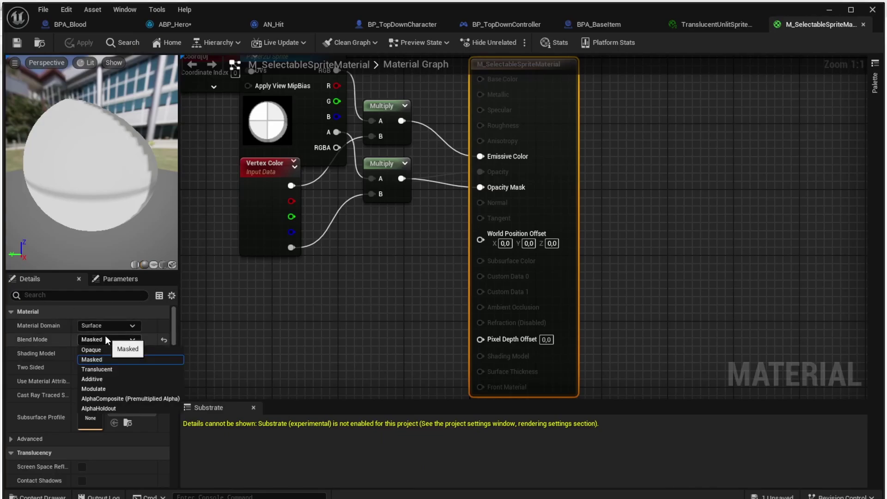
{"action": "left_click", "coordinate": [110, 368]}
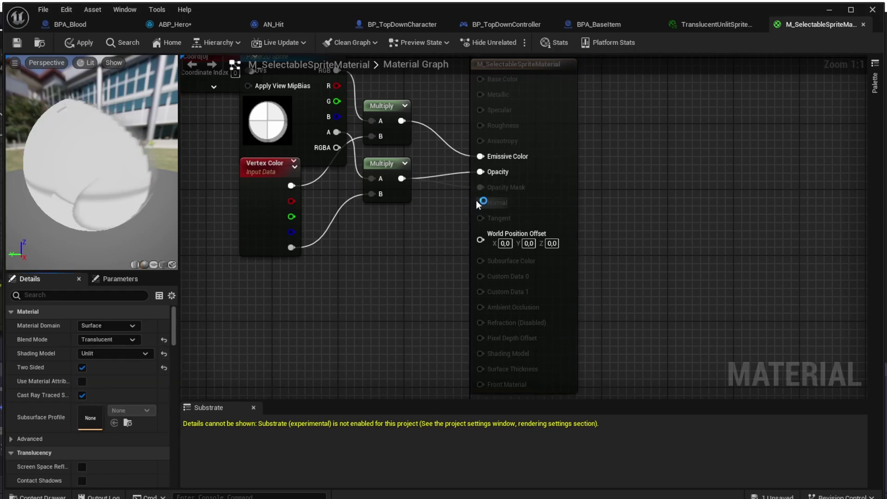
Add a VectorParameter named glowColor to the material graph, placed just below the Vertex Color node.
{"action": "right_click_drag", "start_coordinate": [435, 222], "coordinate": [454, 269]}
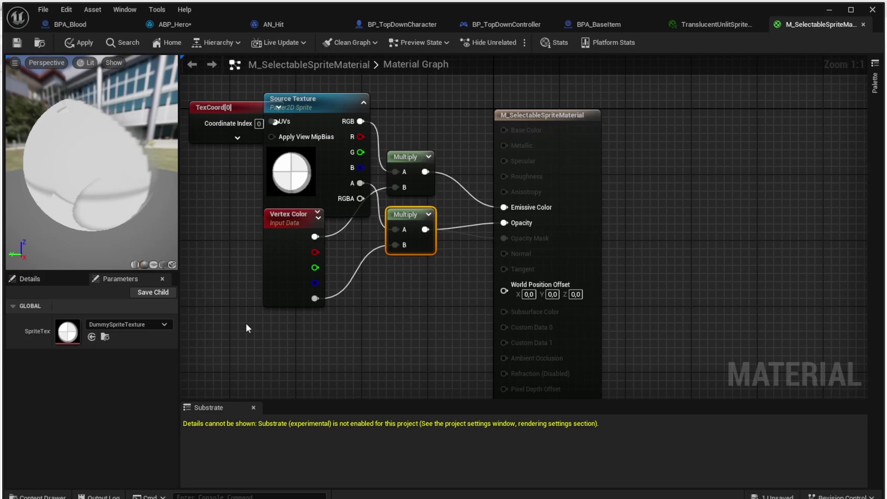
{"action": "right_click", "coordinate": [246, 323]}
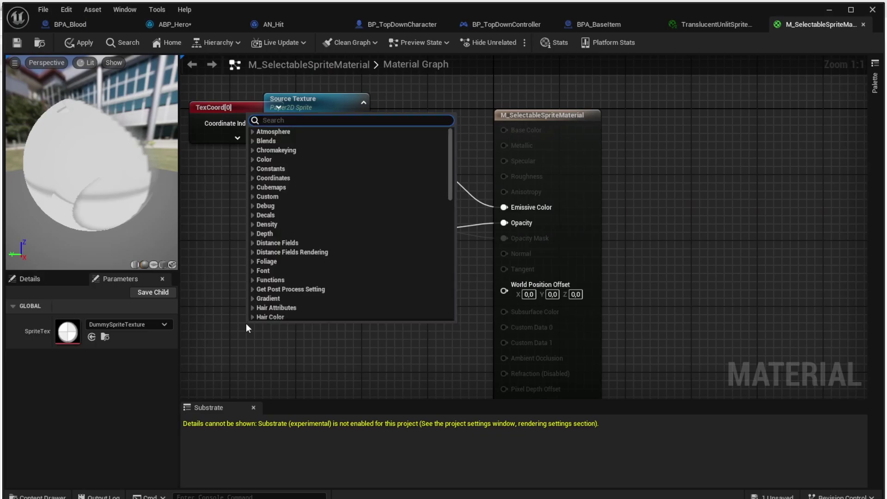
{"action": "type", "text": "param"}
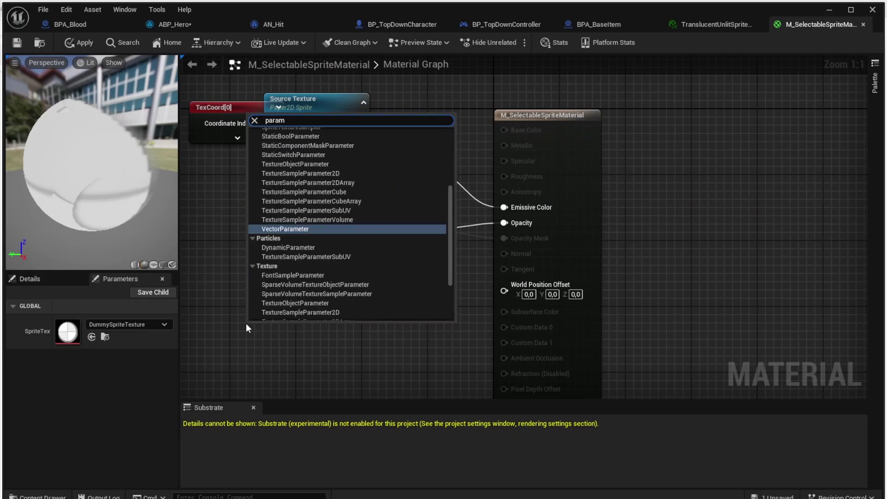
{"action": "scroll", "coordinate": [332, 241], "scroll_direction": "up", "scroll_amount": 5}
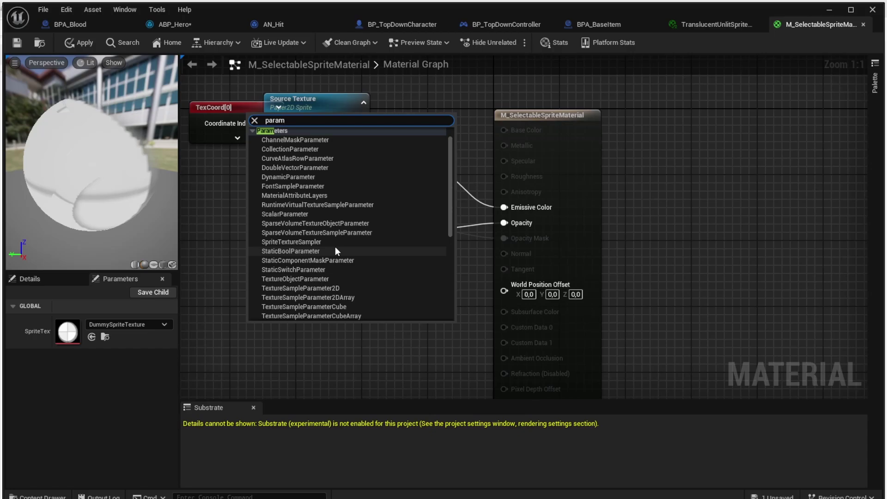
{"action": "scroll", "coordinate": [336, 251], "scroll_direction": "down", "scroll_amount": 2}
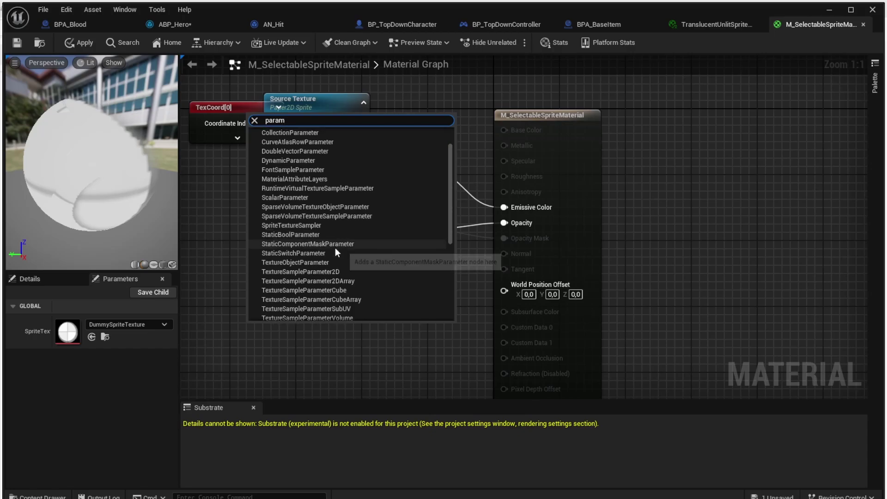
{"action": "left_click", "coordinate": [314, 310]}
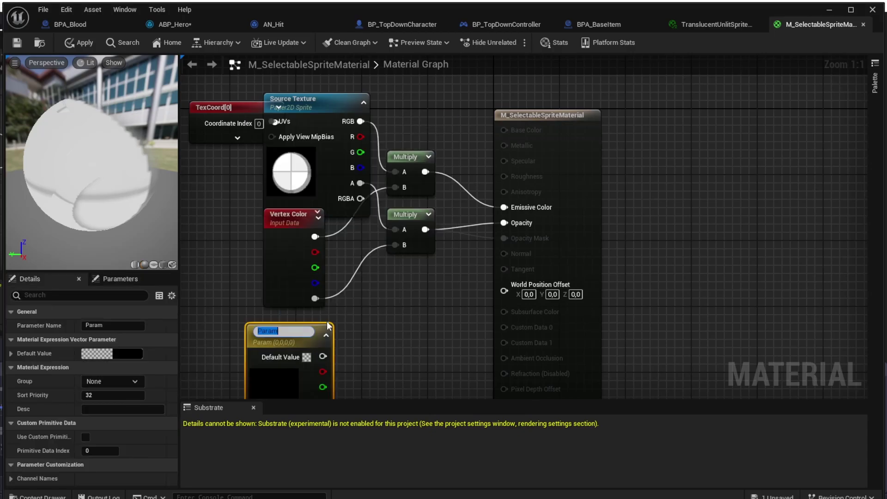
{"action": "type", "text": "glowColor"}
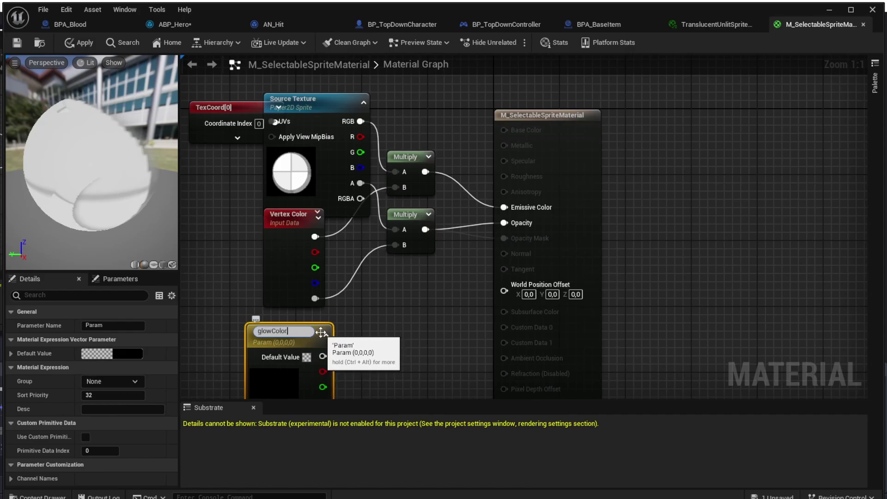
{"action": "key", "text": "Return"}
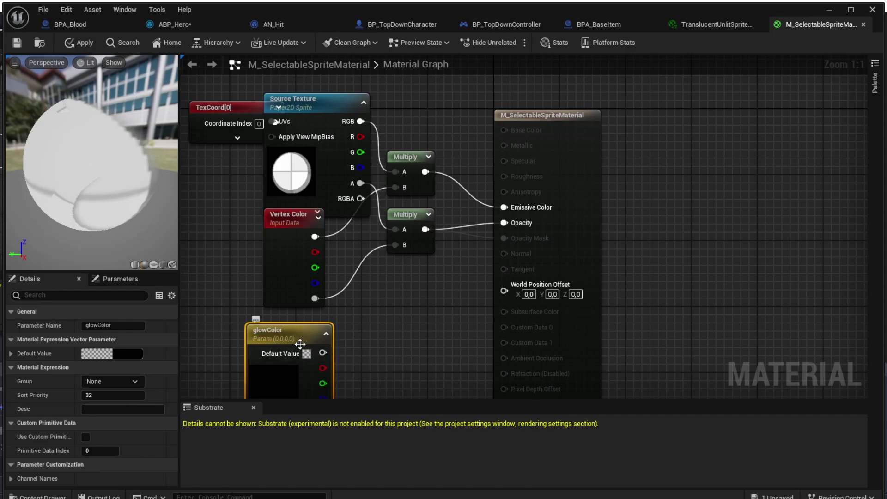
{"action": "left_click_drag", "start_coordinate": [288, 340], "coordinate": [288, 331]}
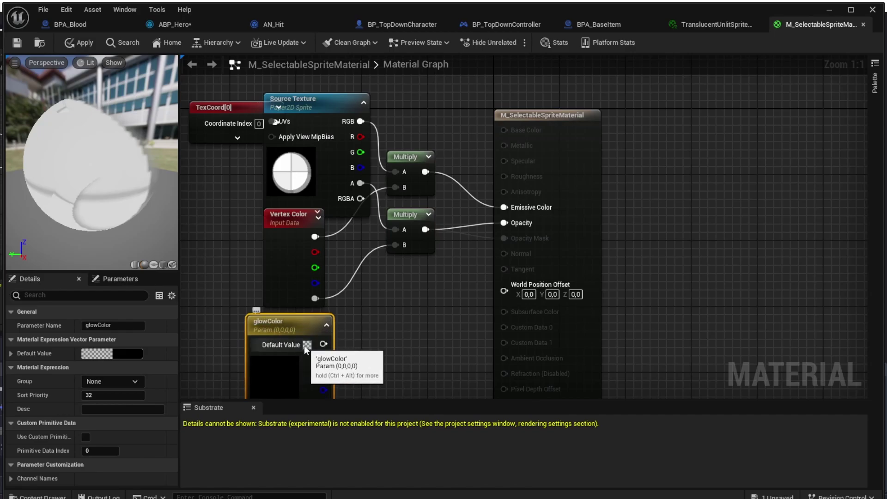
Set the glowColor parameter's default value to white, with R, G and B at 1.0.
{"action": "left_click", "coordinate": [304, 345]}
{"action": "left_click_drag", "start_coordinate": [452, 331], "coordinate": [453, 264]}
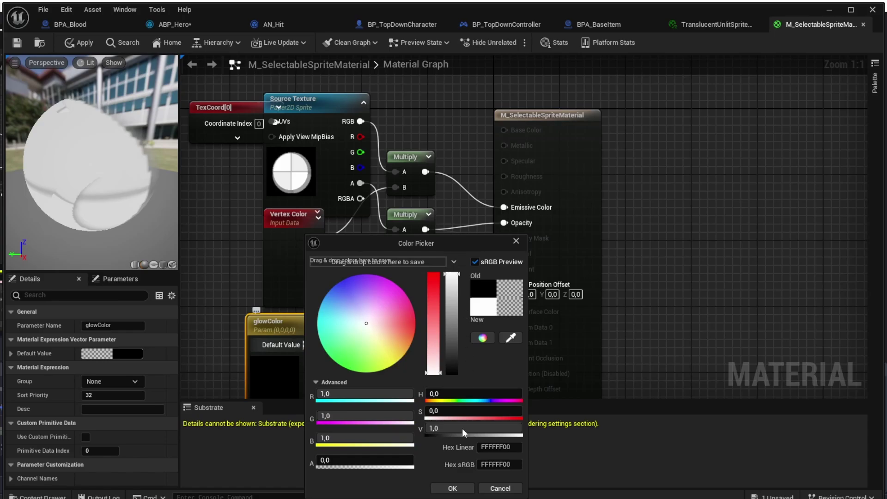
{"action": "left_click", "coordinate": [464, 491]}
Add a ScalarParameter named glowIntensity below the glowColor node.
{"action": "right_click_drag", "start_coordinate": [265, 376], "coordinate": [248, 342]}
{"action": "right_click", "coordinate": [247, 341]}
{"action": "type", "text": "par"}
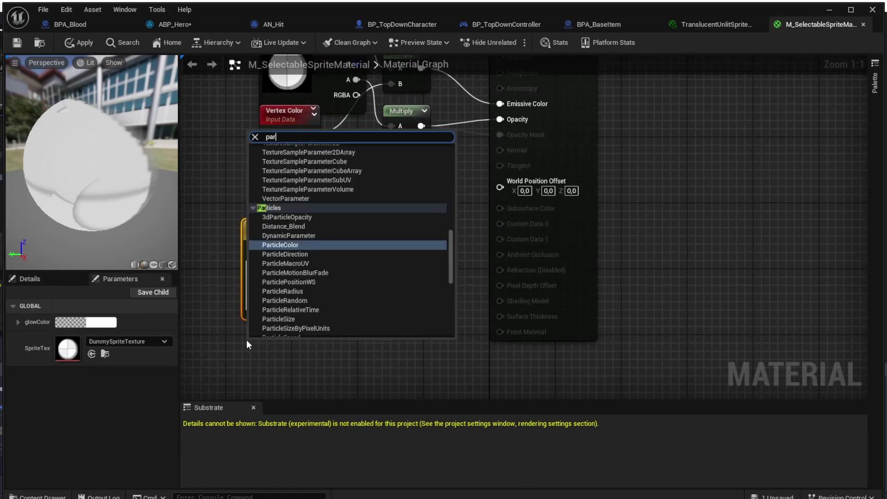
{"action": "type", "text": "am scala"}
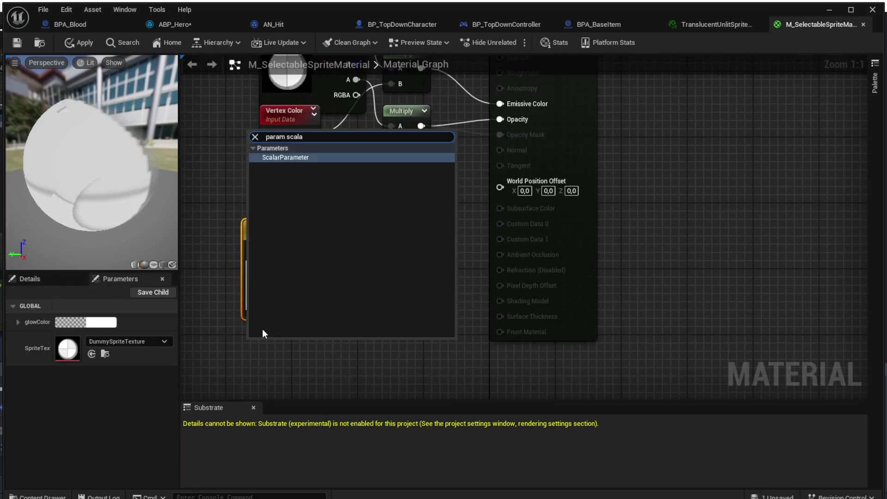
{"action": "left_click", "coordinate": [294, 159]}
{"action": "type", "text": "g"}
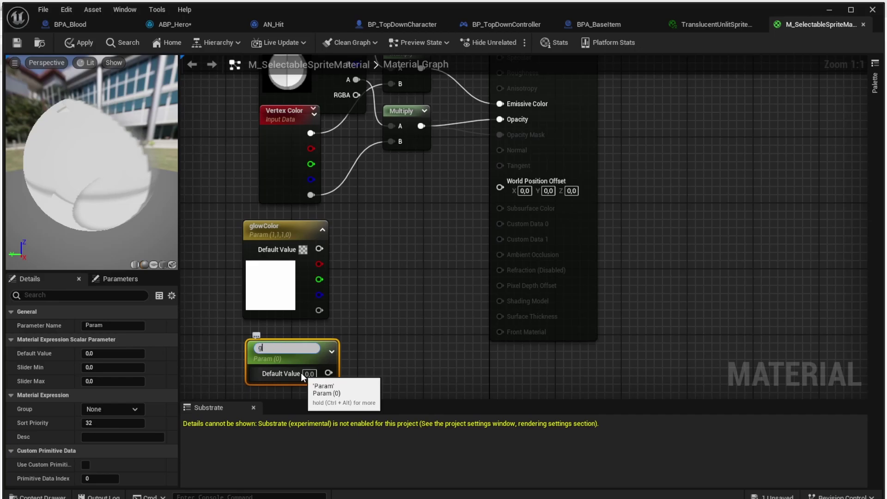
{"action": "type", "text": "lowIntensity"}
{"action": "key", "text": "Return"}
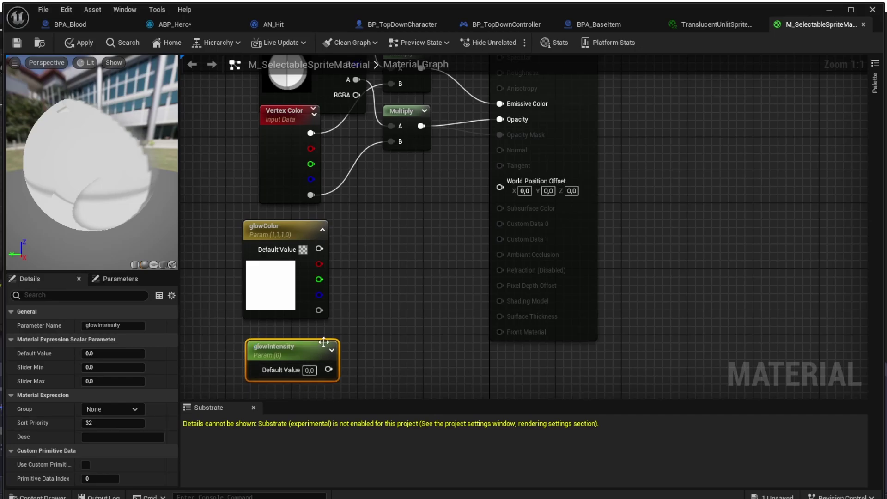
Add a Math Multiply node with glowColor connected to input A and glowIntensity to input B.
{"action": "left_click_drag", "start_coordinate": [318, 248], "coordinate": [396, 248]}
{"action": "type", "text": "multiply"}
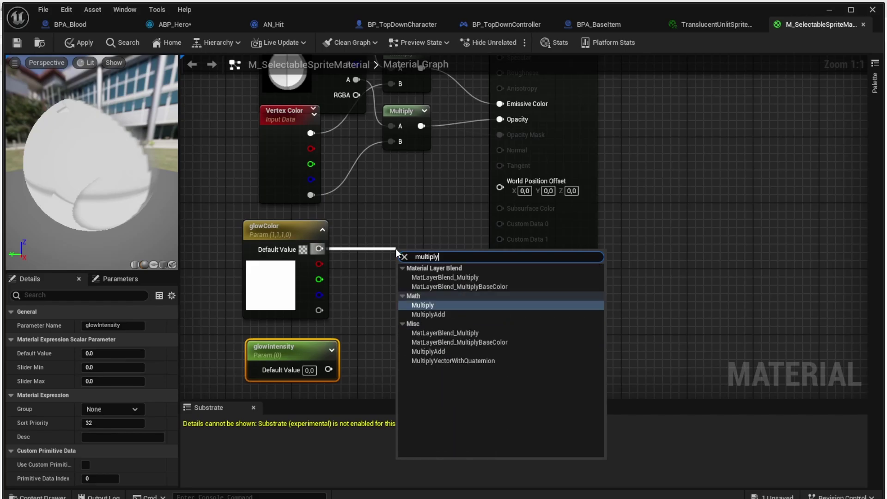
{"action": "key", "text": "Return"}
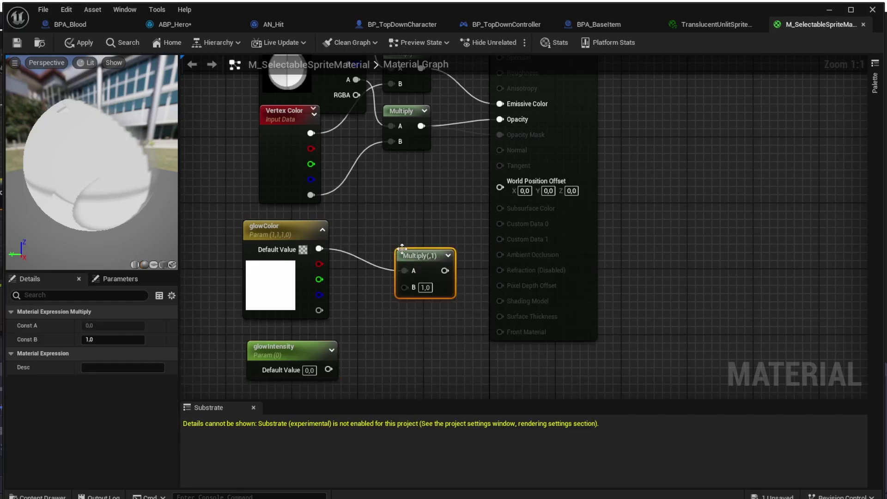
{"action": "left_click_drag", "start_coordinate": [329, 369], "coordinate": [410, 289]}
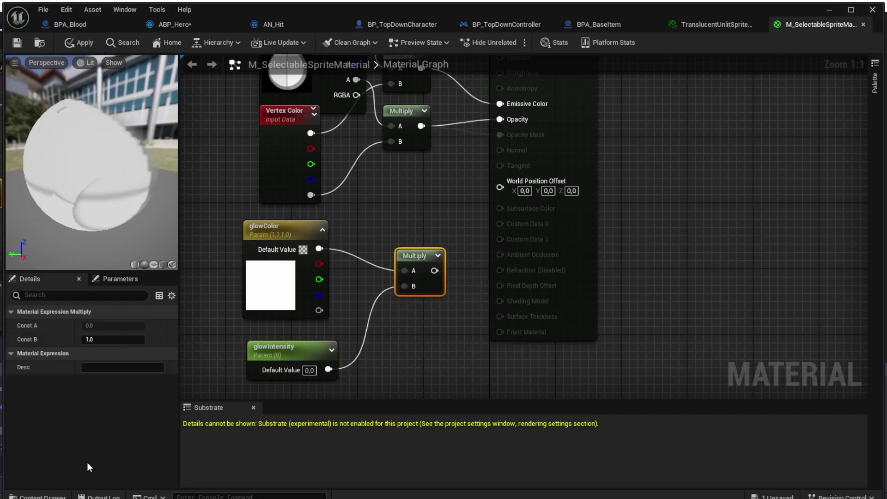
{"action": "right_click_drag", "start_coordinate": [483, 198], "coordinate": [384, 279]}
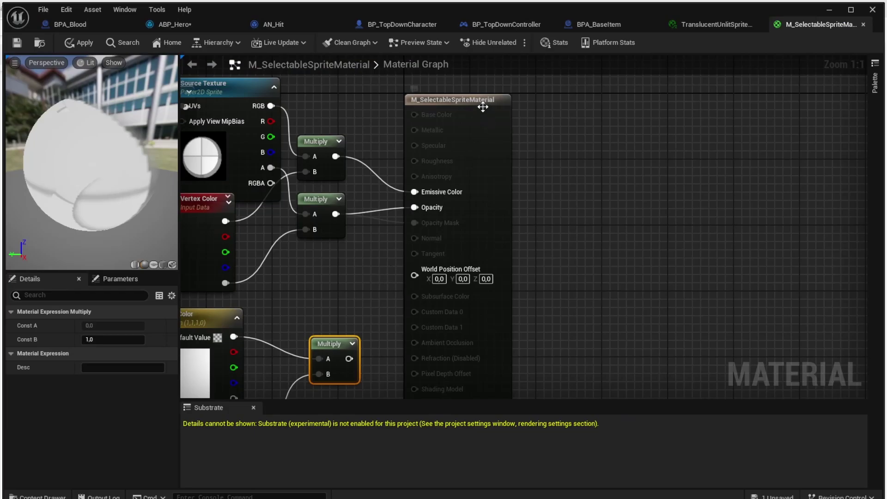
Make room before the material output node and add a Math Add node with the upper Multiply connected to input A.
{"action": "left_click_drag", "start_coordinate": [483, 100], "coordinate": [548, 102]}
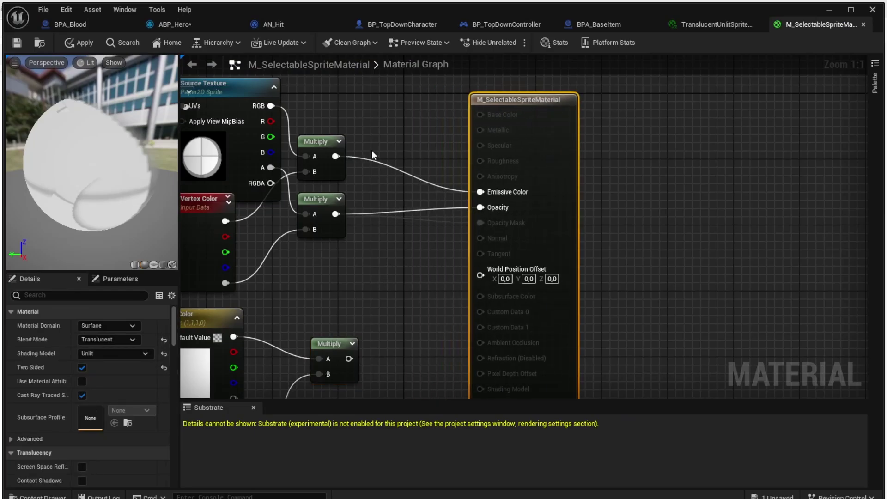
{"action": "left_click_drag", "start_coordinate": [339, 157], "coordinate": [403, 139]}
{"action": "type", "text": "add"}
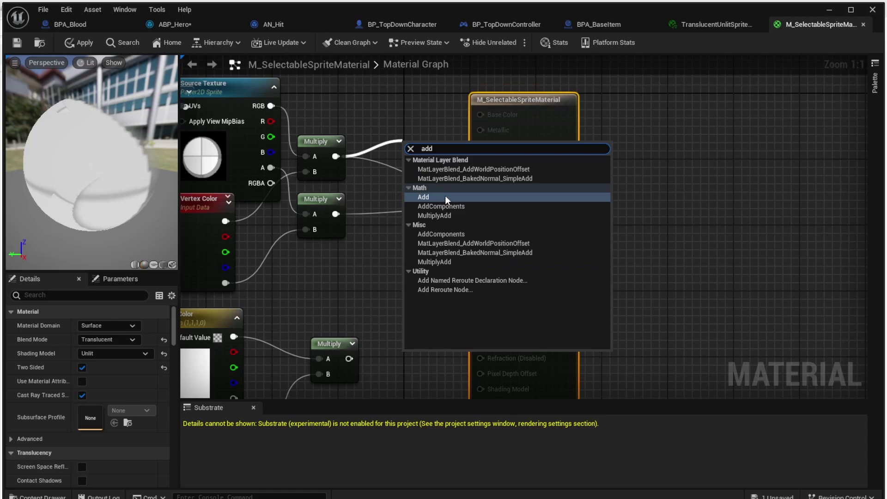
{"action": "left_click", "coordinate": [445, 195]}
{"action": "left_click_drag", "start_coordinate": [422, 149], "coordinate": [397, 148]}
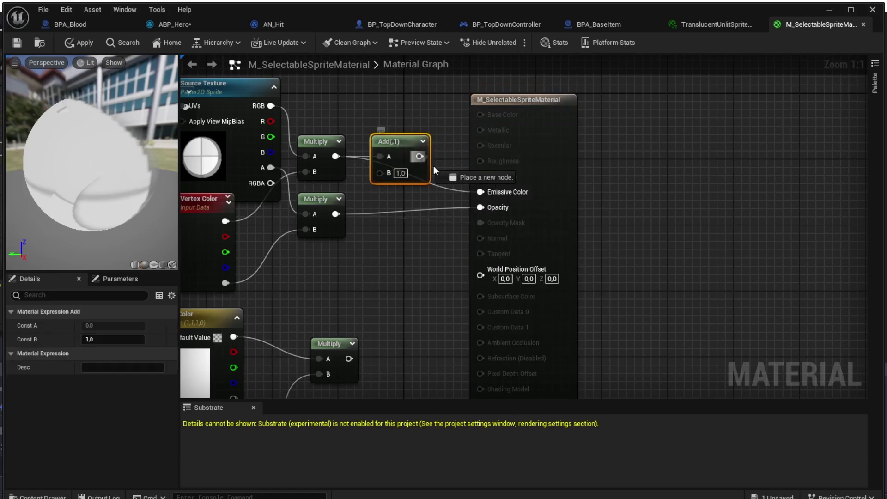
Connect the Add node to Emissive Color and the glow Multiply to its input B, and apply the material changes.
{"action": "left_click_drag", "start_coordinate": [435, 171], "coordinate": [480, 192]}
{"action": "left_click_drag", "start_coordinate": [348, 359], "coordinate": [379, 172]}
{"action": "left_click", "coordinate": [412, 282]}
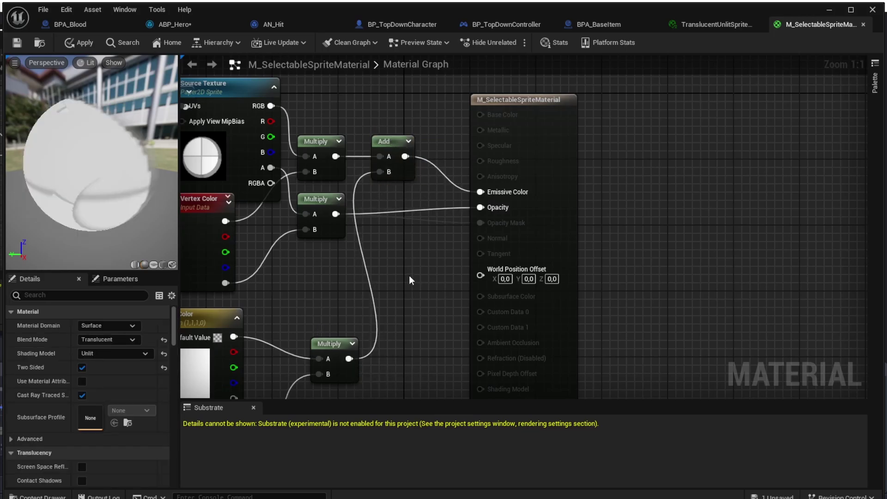
{"action": "left_click", "coordinate": [85, 43]}
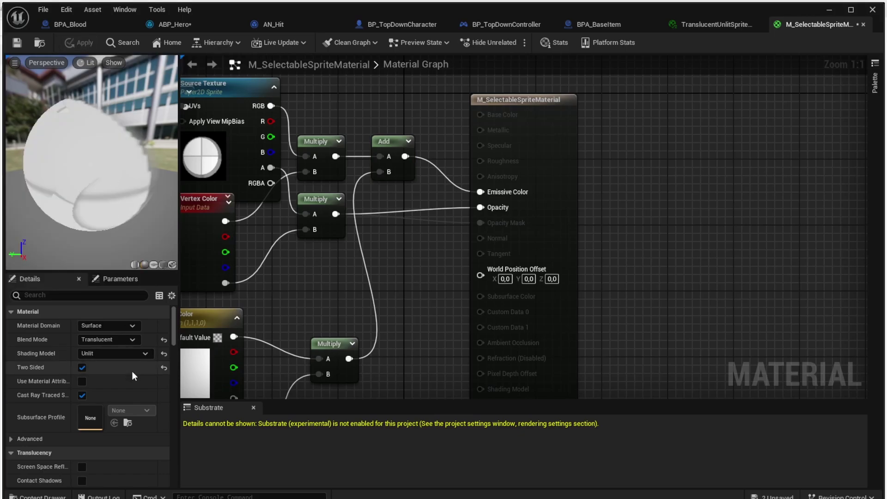
Try higher glowIntensity values in the material's parameters to preview the glow on the sphere.
{"action": "scroll", "coordinate": [132, 365], "scroll_direction": "down", "scroll_amount": 2}
{"action": "scroll", "coordinate": [133, 356], "scroll_direction": "down", "scroll_amount": 4}
{"action": "scroll", "coordinate": [132, 357], "scroll_direction": "up", "scroll_amount": 4}
{"action": "left_click", "coordinate": [113, 280]}
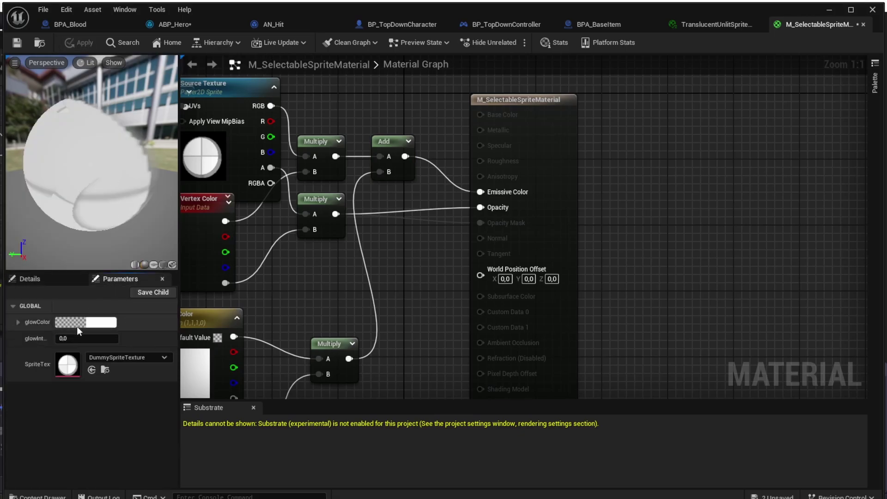
{"action": "left_click_drag", "start_coordinate": [58, 338], "coordinate": [194, 343]}
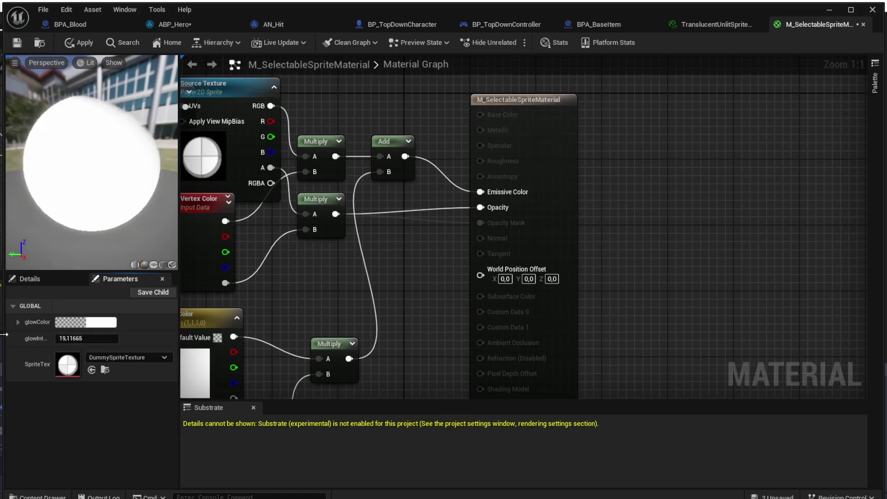
{"action": "mouse_move", "coordinate": [69, 336]}
{"action": "left_mouse_down"}
{"action": "mouse_move", "coordinate": [49, 338]}
{"action": "mouse_move", "coordinate": [70, 345]}
{"action": "mouse_move", "coordinate": [80, 335]}
{"action": "left_mouse_up"}
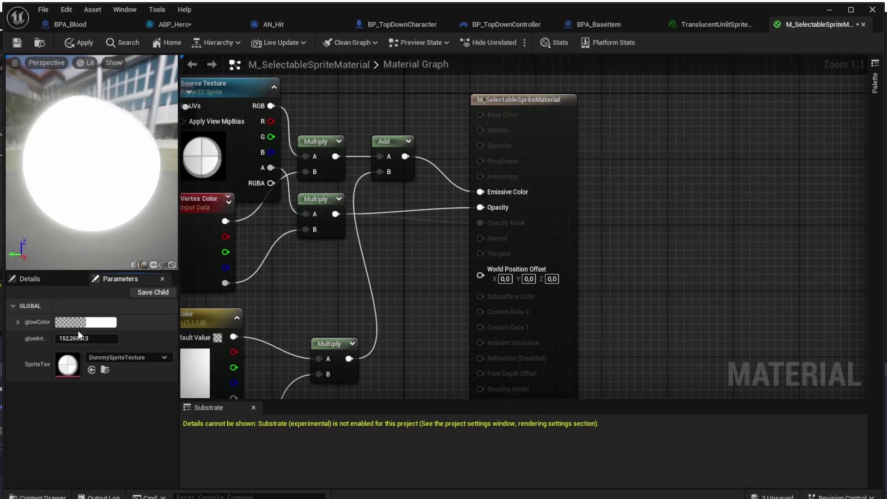
Set the glowIntensity parameter back to 0 and apply the material.
{"action": "left_click", "coordinate": [76, 338]}
{"action": "type", "text": "0"}
{"action": "key", "text": "Return"}
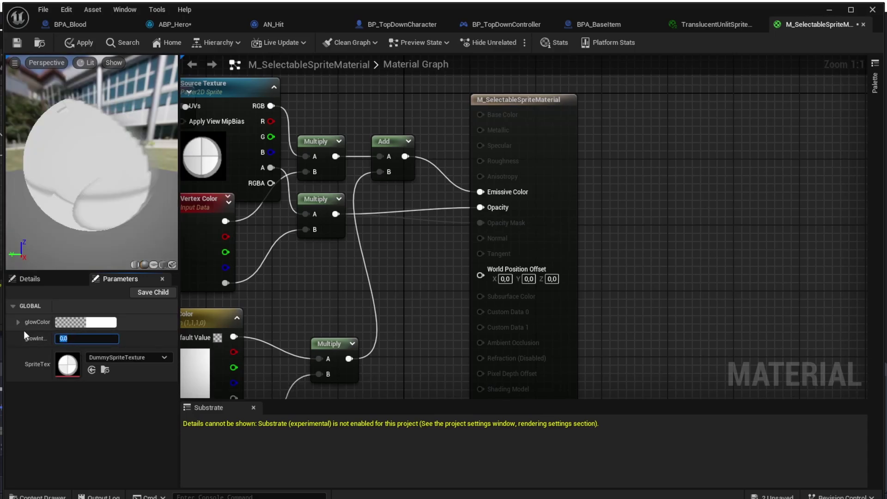
{"action": "left_click", "coordinate": [79, 43]}
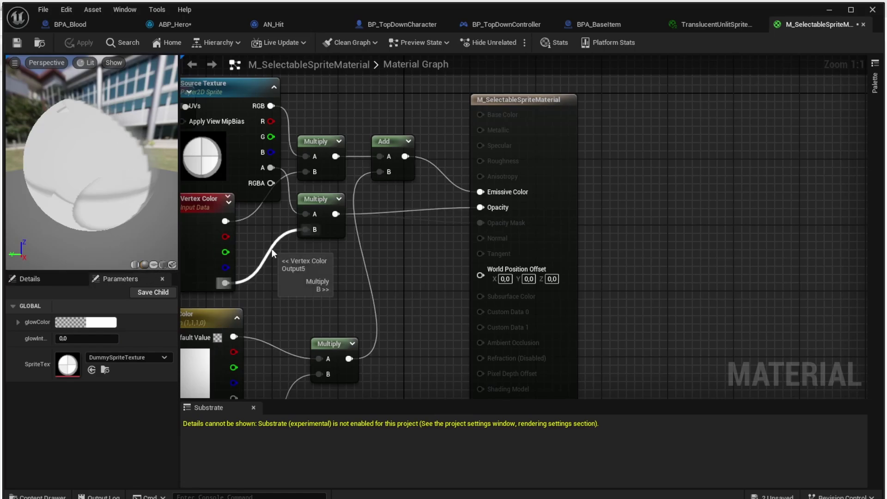
Create a material instance from M_SelectableSpriteMaterial in the Items folder, keeping the suggested name.
{"action": "key", "text": "alt+Tab"}
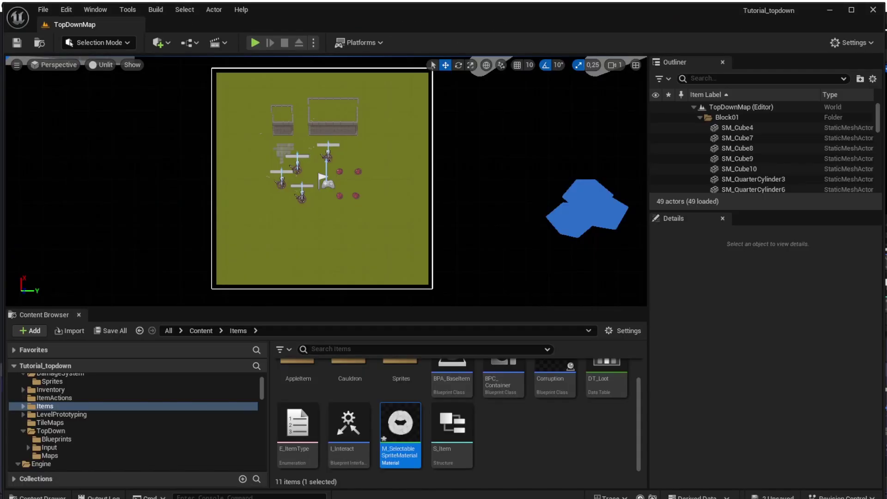
{"action": "right_click", "coordinate": [409, 427]}
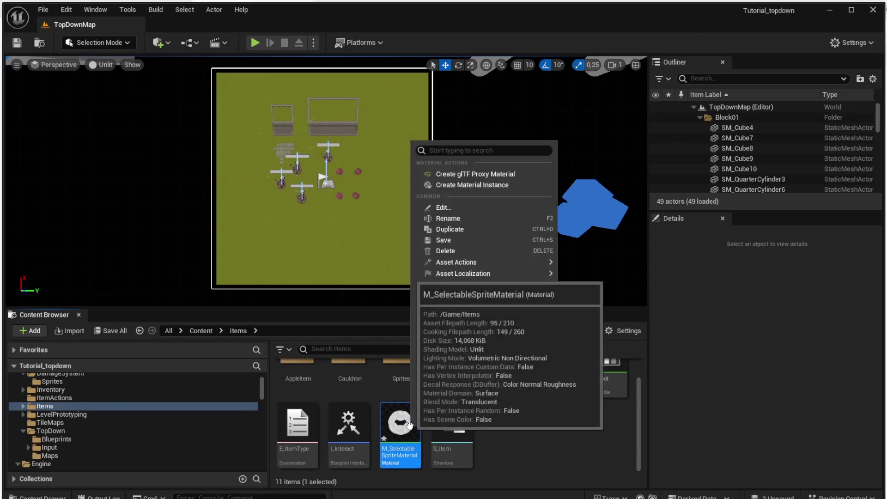
{"action": "left_click", "coordinate": [512, 185]}
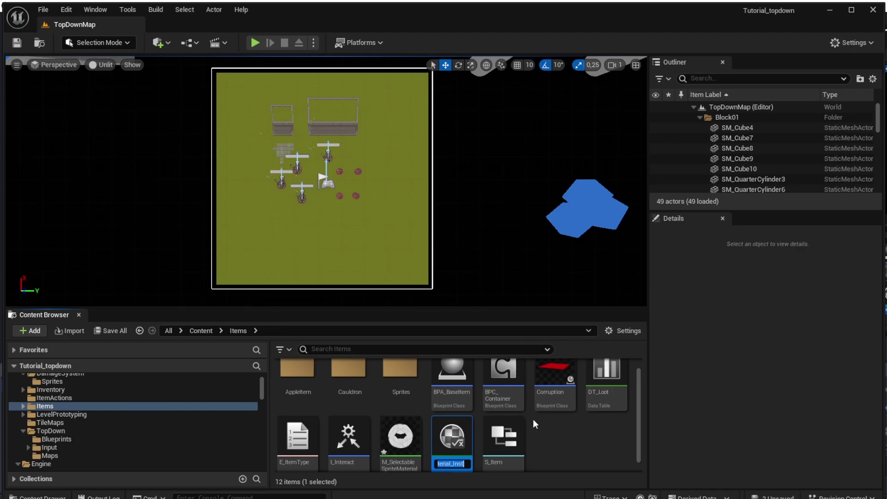
{"action": "key", "text": "Return"}
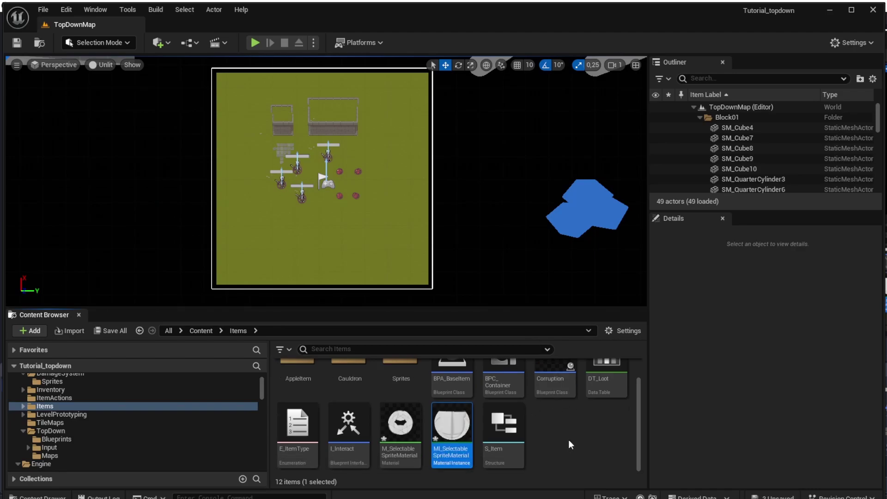
{"action": "left_click", "coordinate": [564, 452]}
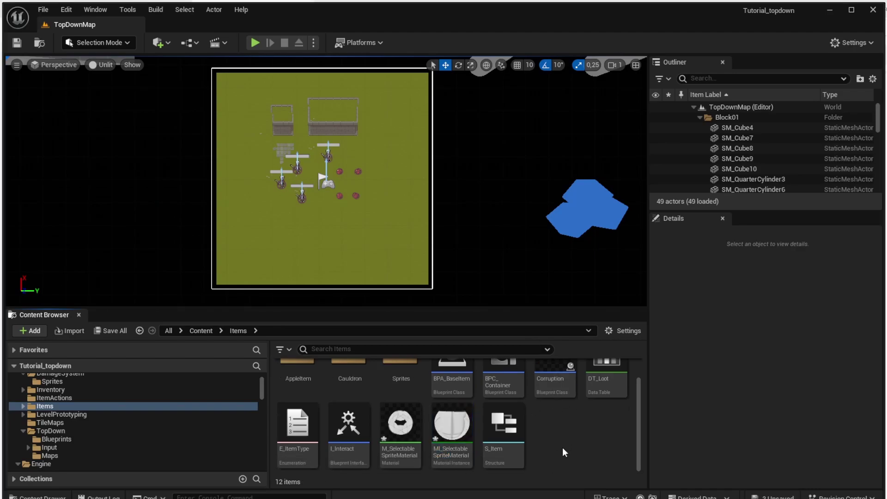
Open the BPA_BaseItem blueprint and assign M_SelectableSpriteMaterial to Element 0 of the PaperFlipbook component.
{"action": "scroll", "coordinate": [462, 406], "scroll_direction": "up", "scroll_amount": 1}
{"action": "left_click", "coordinate": [459, 393]}
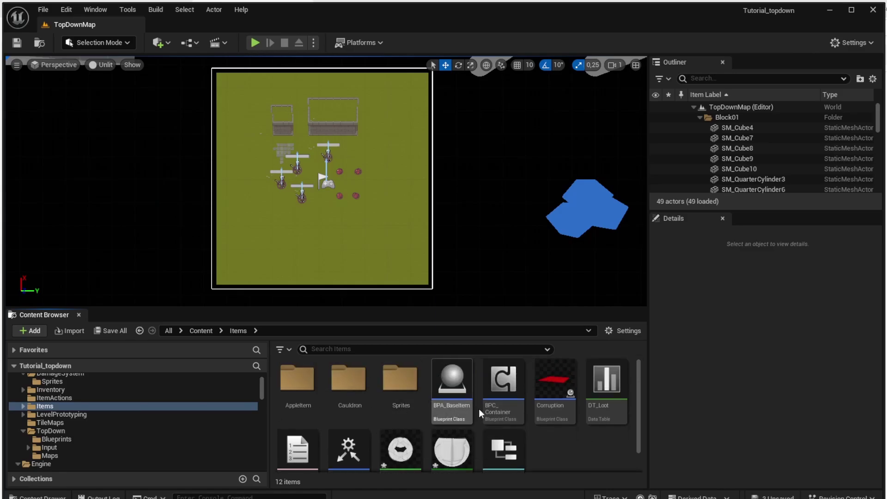
{"action": "double_click", "coordinate": [453, 383]}
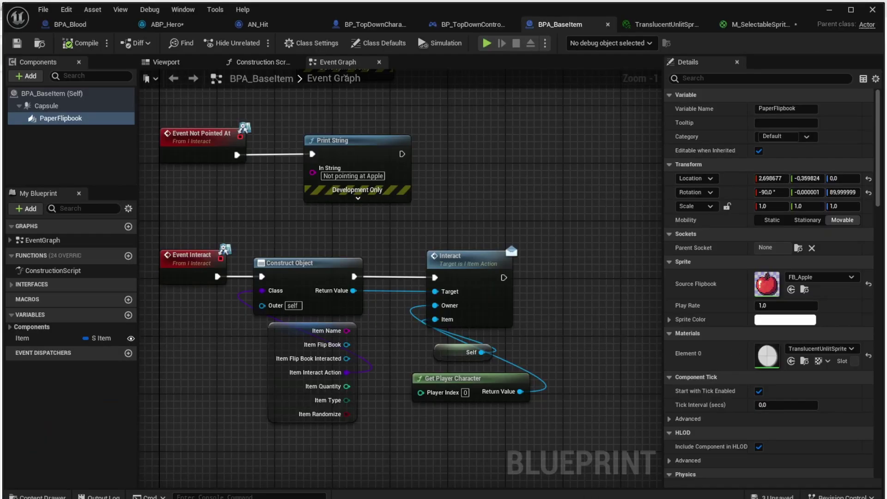
{"action": "left_click", "coordinate": [844, 350]}
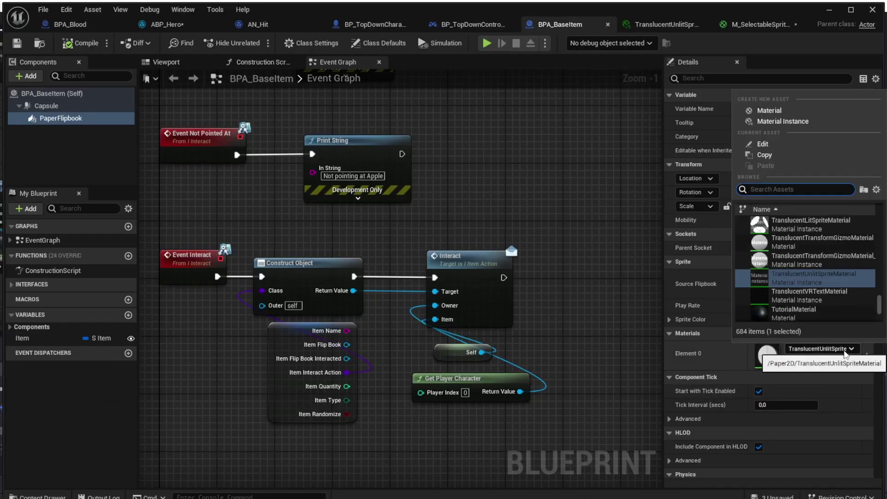
{"action": "type", "text": "M_Selectable"}
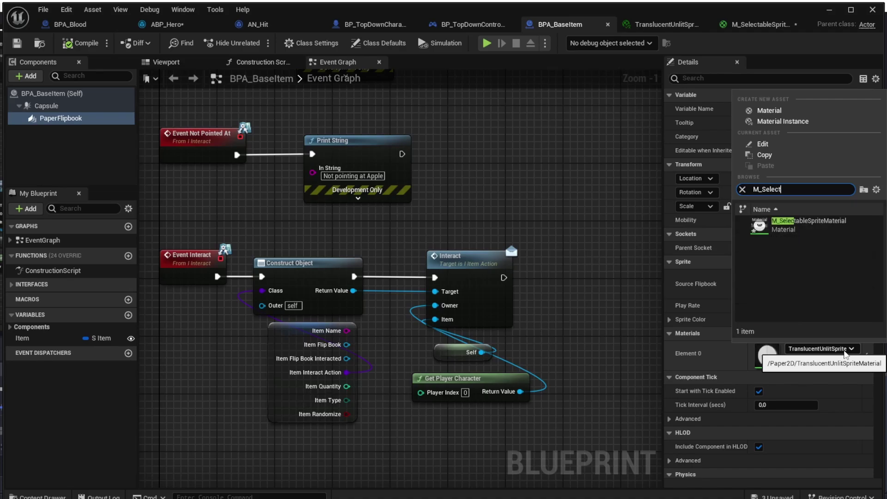
{"action": "left_click", "coordinate": [828, 225]}
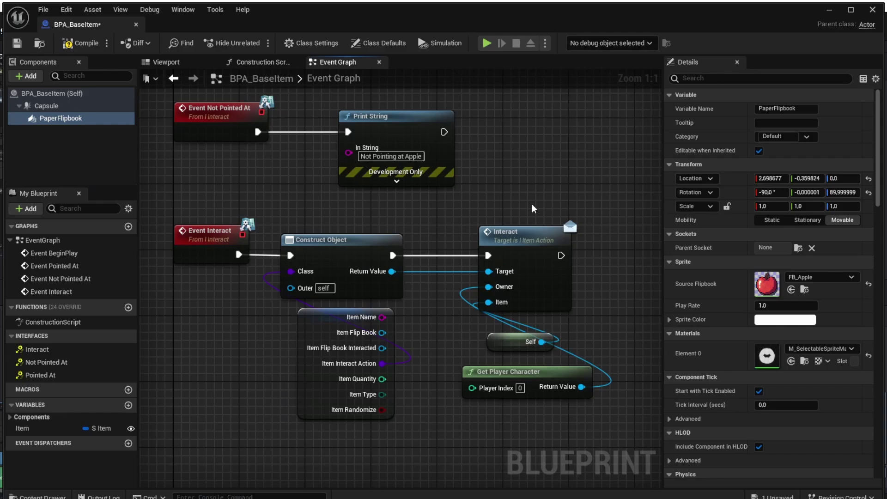
Delete the Print String nodes attached to Event Not Pointed At and Event Pointed At in the event graph.
{"action": "right_click_drag", "start_coordinate": [502, 111], "coordinate": [509, 185]}
{"action": "left_click", "coordinate": [370, 231]}
{"action": "key", "text": "Delete"}
{"action": "right_click_drag", "start_coordinate": [417, 150], "coordinate": [440, 277]}
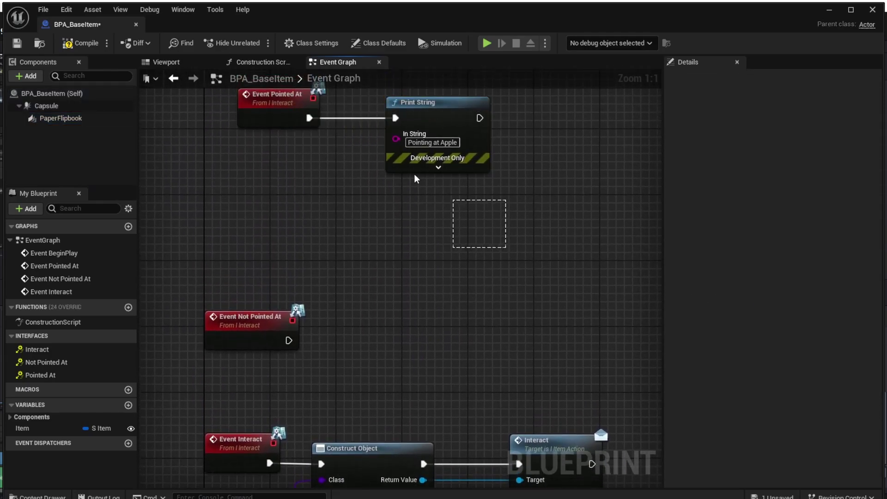
{"action": "left_click_drag", "start_coordinate": [414, 175], "coordinate": [277, 103]}
{"action": "left_click_drag", "start_coordinate": [271, 105], "coordinate": [256, 164]}
{"action": "left_click_drag", "start_coordinate": [571, 262], "coordinate": [383, 131]}
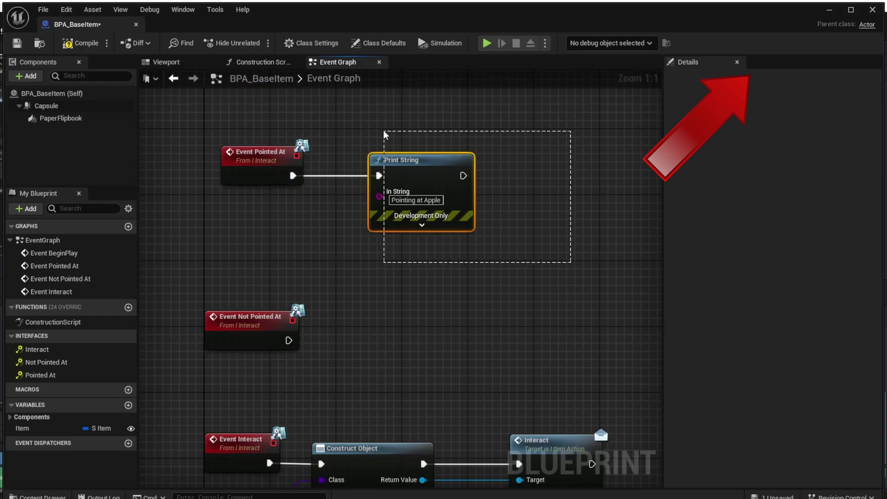
{"action": "key", "text": "Delete"}
Add a Set Scalar Parameter Value on Materials (PaperFlipbook) node after Event Not Pointed At, with Paper Flipbook placed beneath it.
{"action": "left_click_drag", "start_coordinate": [288, 340], "coordinate": [407, 333]}
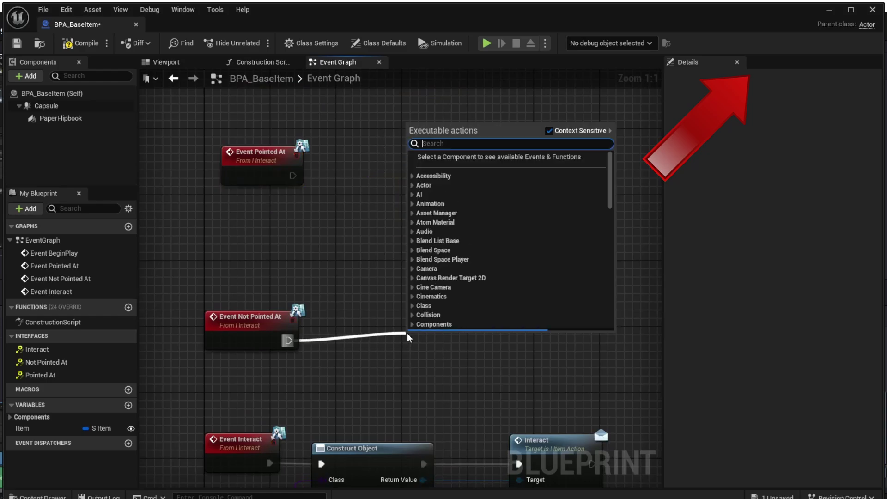
{"action": "type", "text": "set scala"}
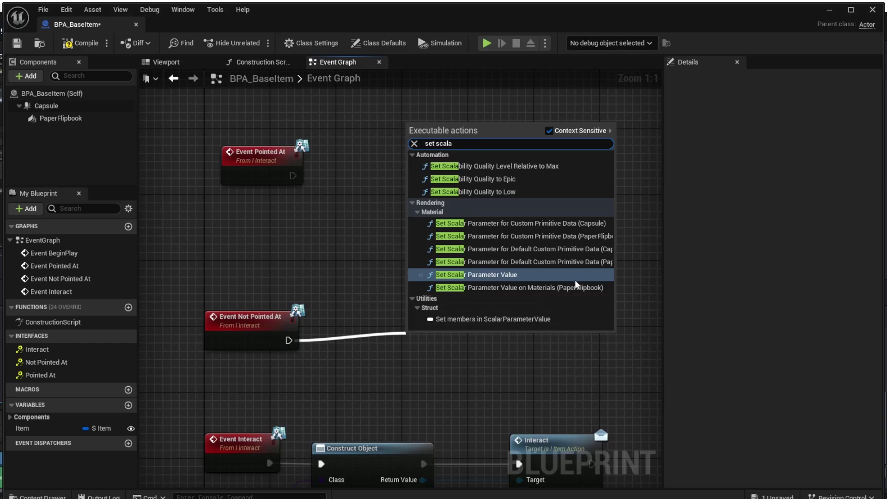
{"action": "left_click", "coordinate": [565, 288]}
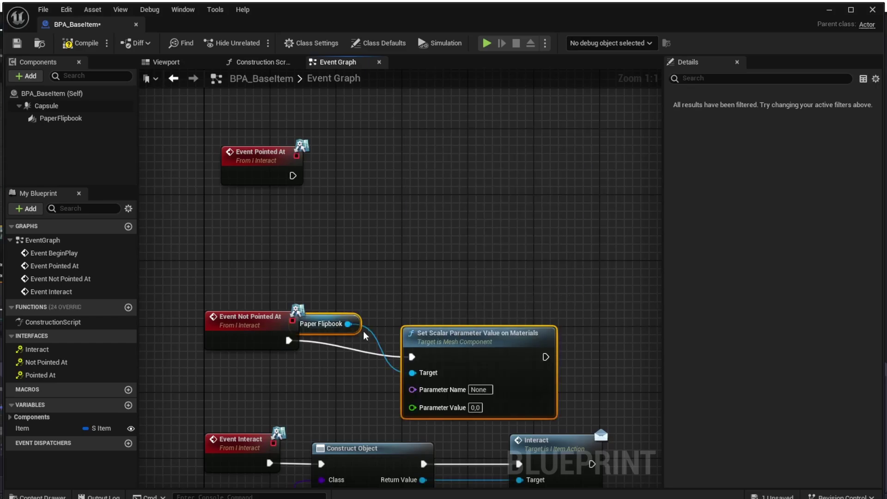
{"action": "left_click_drag", "start_coordinate": [354, 325], "coordinate": [450, 405]}
{"action": "left_click_drag", "start_coordinate": [460, 346], "coordinate": [413, 331]}
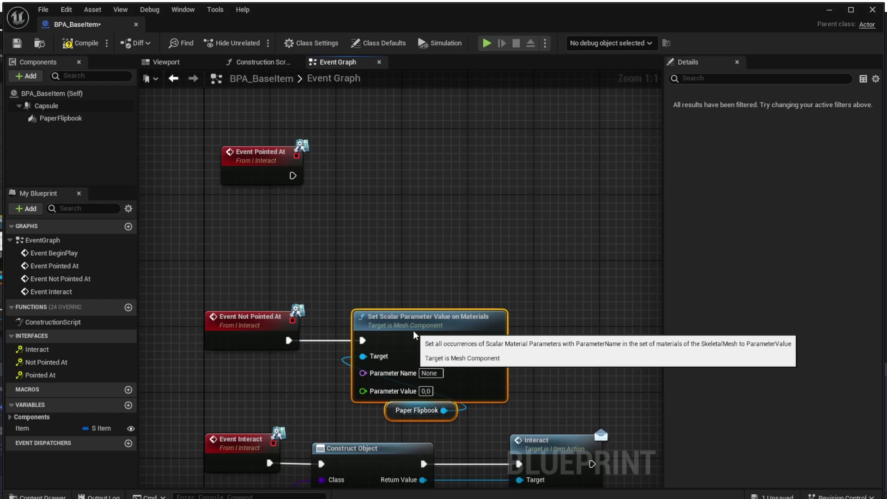
{"action": "left_click", "coordinate": [470, 272]}
Set the scalar parameter node's Parameter Name to glowIntensity.
{"action": "left_click_drag", "start_coordinate": [443, 374], "coordinate": [395, 363]}
{"action": "left_click", "coordinate": [440, 376]}
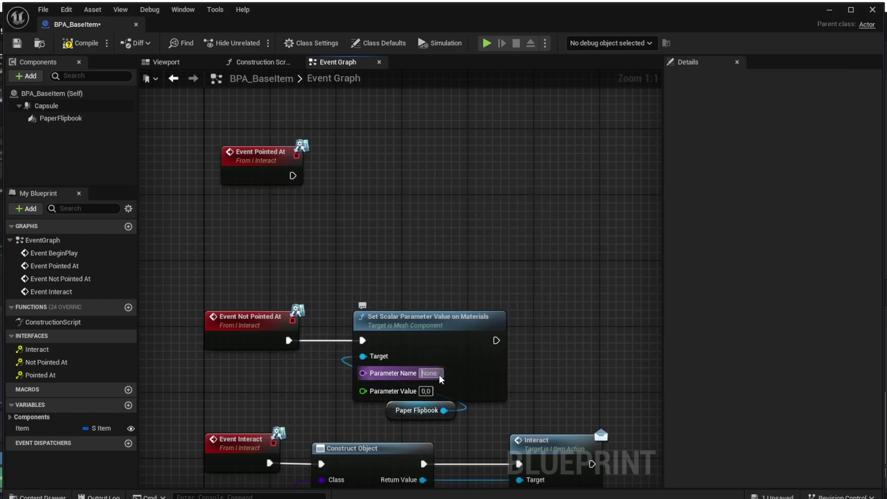
{"action": "double_click", "coordinate": [434, 374]}
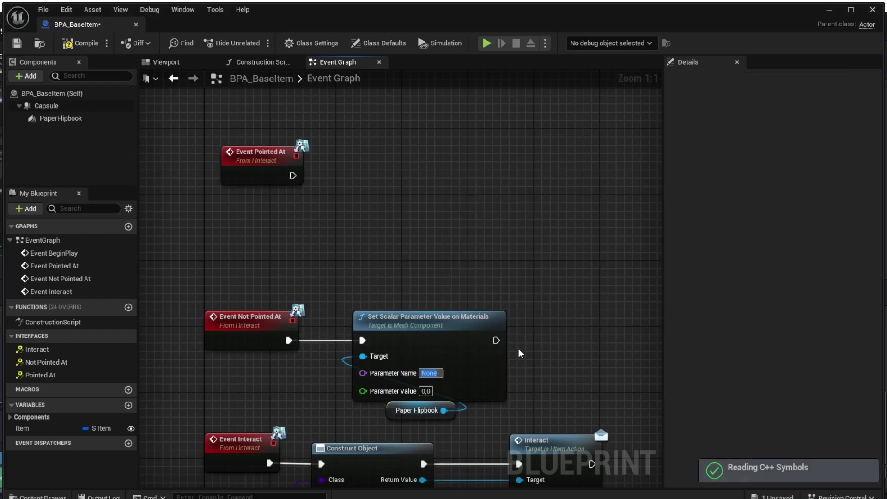
{"action": "type", "text": "gl"}
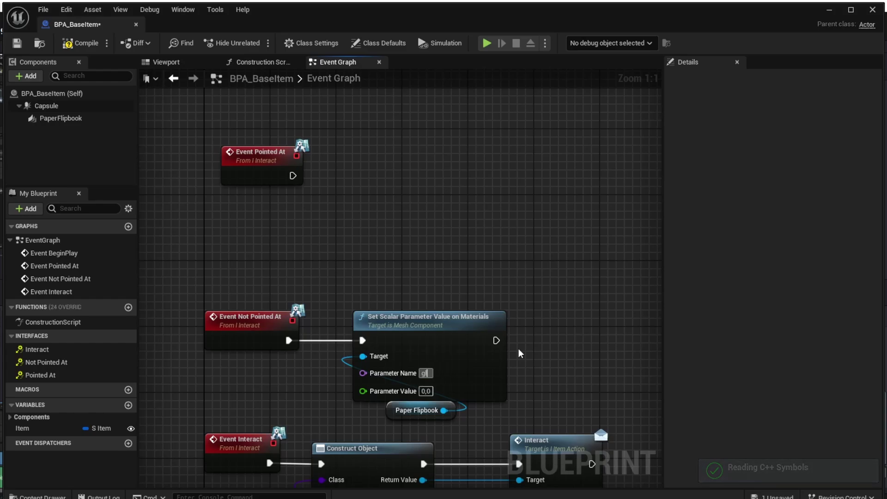
{"action": "type", "text": "owInten"}
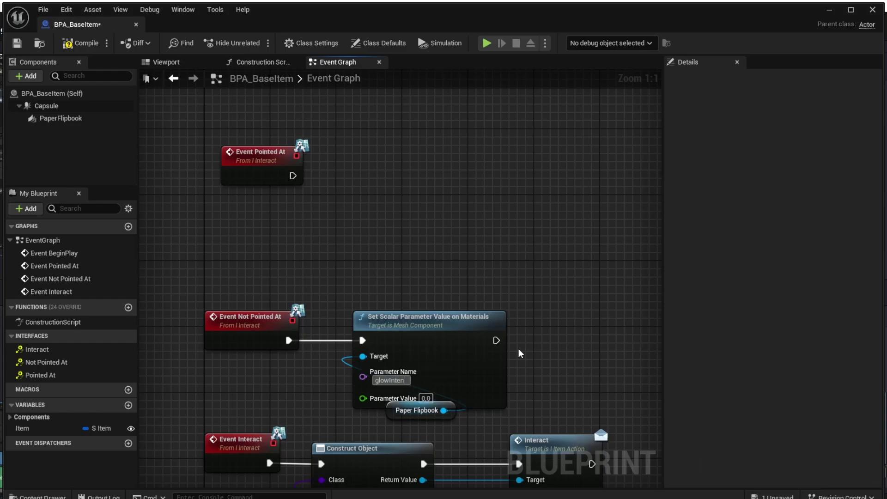
{"action": "type", "text": "sity"}
{"action": "key", "text": "Return"}
Duplicate the Set Scalar Parameter Value on Materials and Paper Flipbook nodes, and connect the copy to Event Pointed At.
{"action": "left_click_drag", "start_coordinate": [460, 329], "coordinate": [459, 321]}
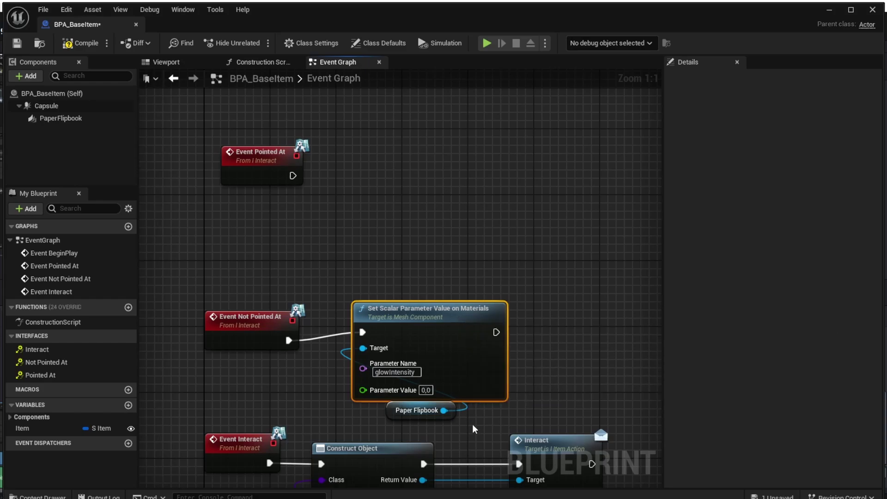
{"action": "left_click_drag", "start_coordinate": [474, 428], "coordinate": [404, 317]}
{"action": "key", "text": "ctrl+c"}
{"action": "key", "text": "ctrl+v"}
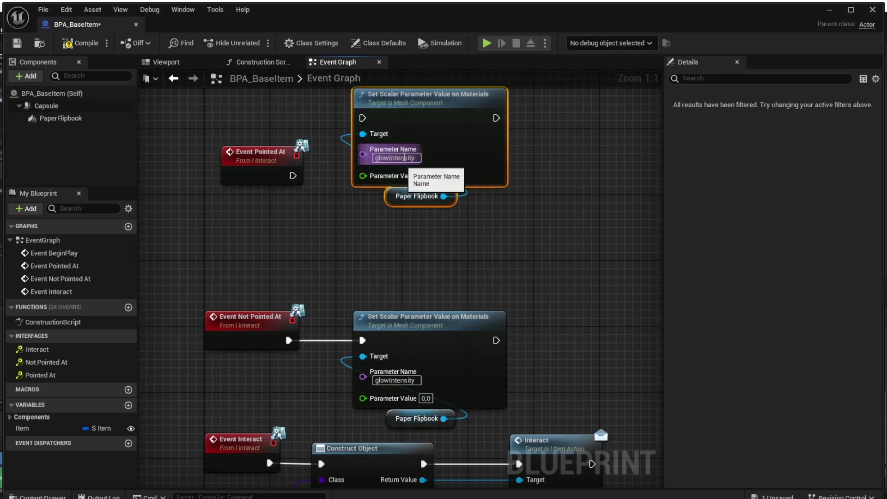
{"action": "left_click_drag", "start_coordinate": [398, 106], "coordinate": [399, 165]}
{"action": "left_click_drag", "start_coordinate": [293, 175], "coordinate": [295, 178]}
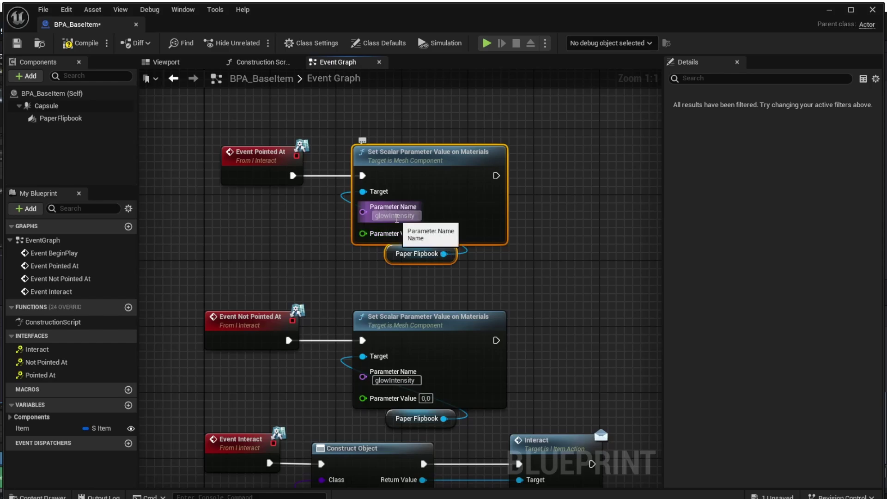
{"action": "left_click", "coordinate": [563, 234]}
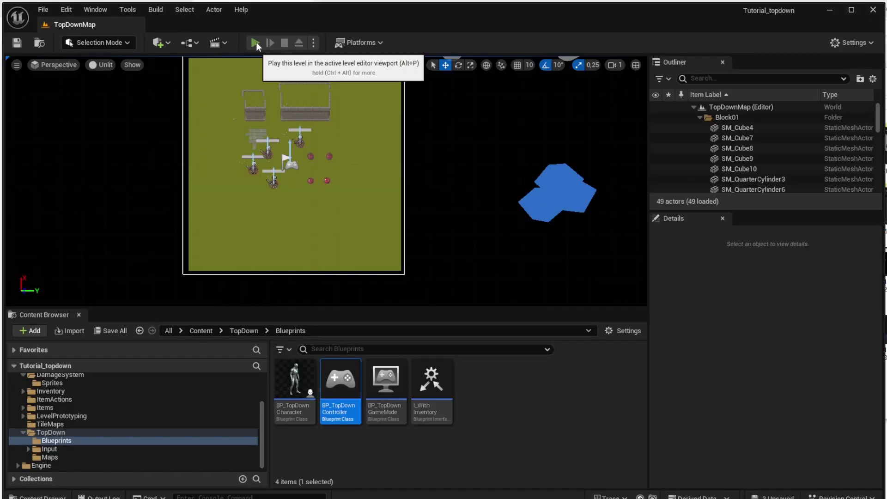
Play the TopDownMap level in the editor viewport to test the glow when pointing at an apple.
{"action": "left_click", "coordinate": [256, 42]}
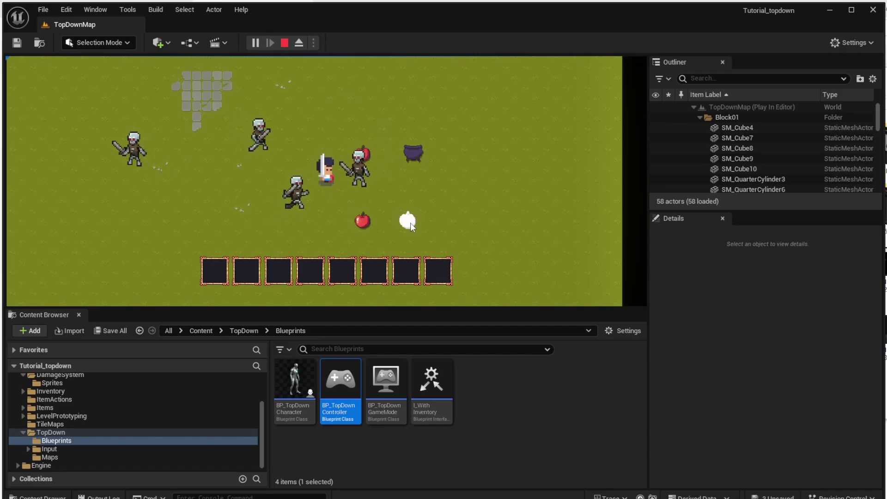
Stop the play session and set the Parameter Value of the glowIntensity node after Event Pointed At to 0,3.
{"action": "left_click", "coordinate": [362, 165]}
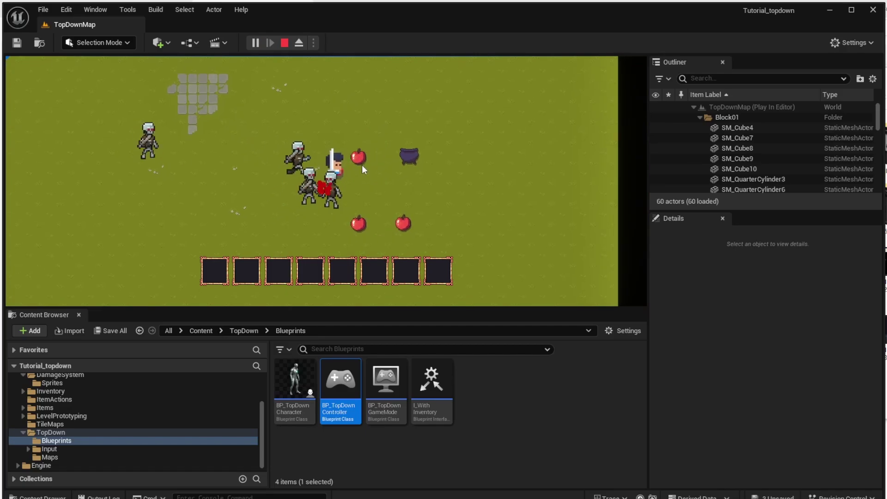
{"action": "left_click", "coordinate": [284, 43]}
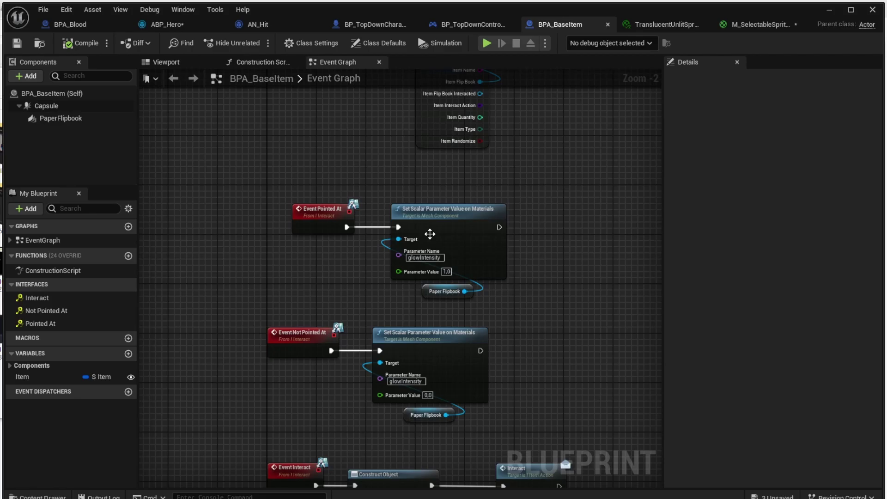
{"action": "left_click", "coordinate": [429, 234]}
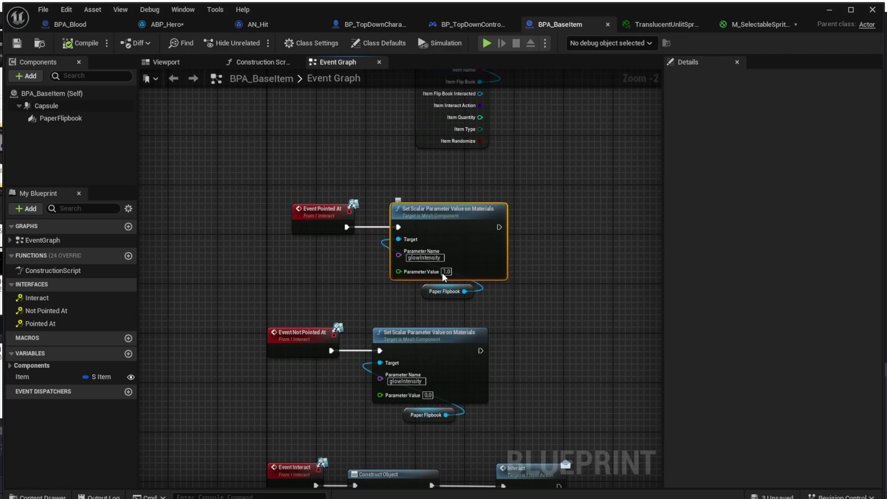
{"action": "scroll", "coordinate": [445, 271], "scroll_direction": "up", "scroll_amount": 1}
{"action": "left_click", "coordinate": [446, 271]}
{"action": "type", "text": "0,1"}
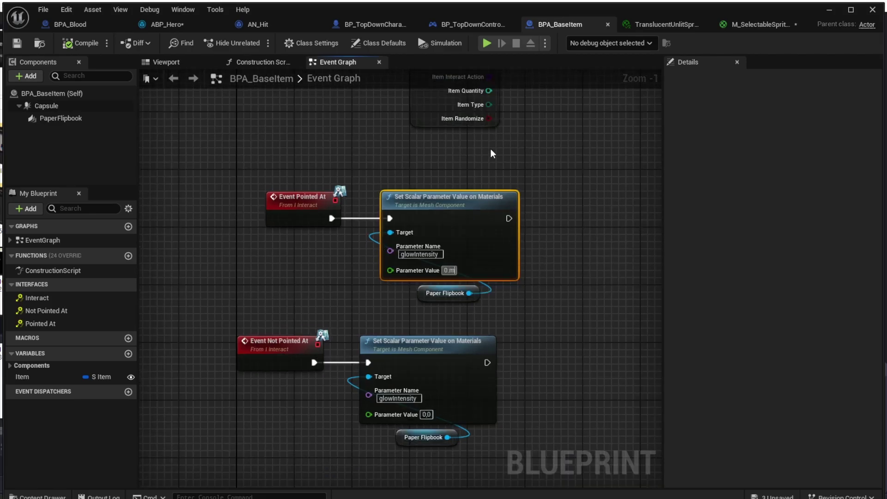
{"action": "key", "text": "Return"}
{"action": "left_click", "coordinate": [447, 270]}
{"action": "type", "text": "0"}
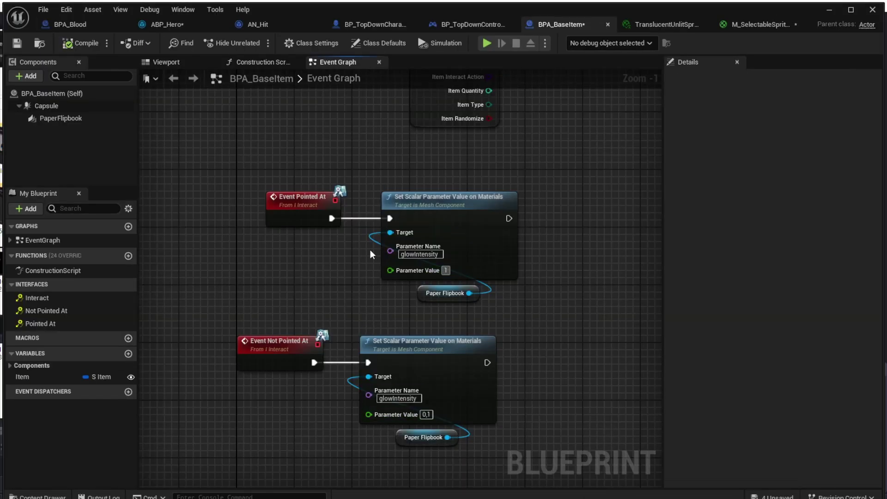
{"action": "type", "text": ".-,3"}
{"action": "key", "text": "Return"}
Play TopDownMap to check the weaker item glow while collecting apples and fighting the skeletons.
{"action": "key", "text": "alt+Tab"}
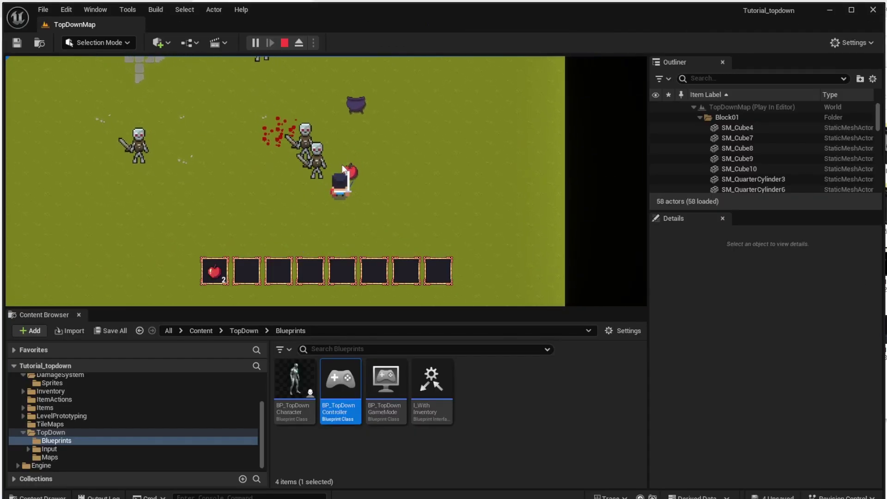
{"action": "left_click", "coordinate": [316, 181]}
{"action": "left_click", "coordinate": [303, 181]}
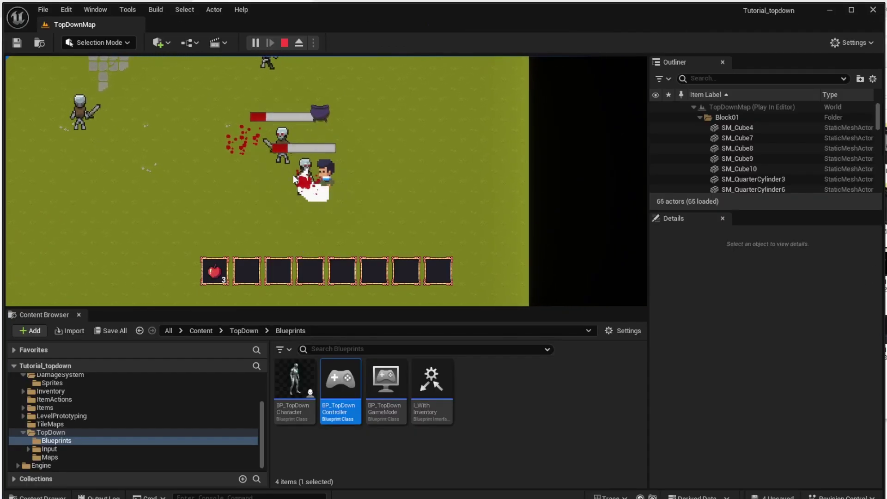
{"action": "left_click", "coordinate": [290, 178]}
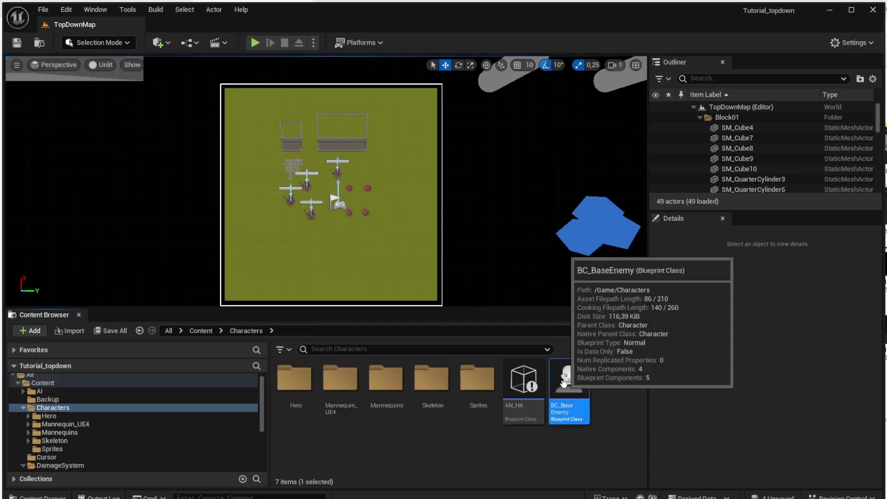
Open the BC_BaseEnemy blueprint and copy the pointed-at and not-pointed-at glow nodes from BPA_BaseItem.
{"action": "double_click", "coordinate": [568, 398]}
{"action": "scroll", "coordinate": [406, 329], "scroll_direction": "down", "scroll_amount": 3}
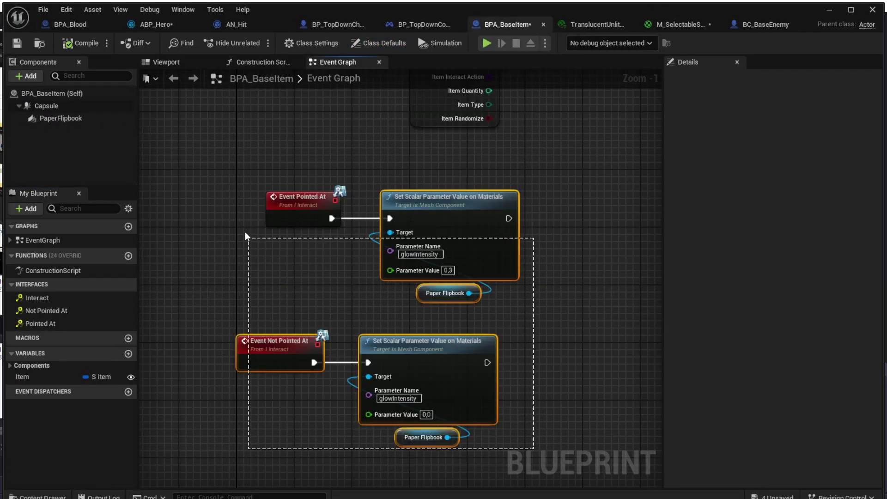
{"action": "left_click_drag", "start_coordinate": [245, 236], "coordinate": [243, 234]}
{"action": "key", "text": "ctrl+c"}
Try to paste the glow nodes into BC_BaseEnemy's Handle Death function and arrange them beneath the existing nodes.
{"action": "left_click", "coordinate": [765, 24]}
{"action": "right_click_drag", "start_coordinate": [168, 376], "coordinate": [296, 330]}
{"action": "key", "text": "ctrl+v"}
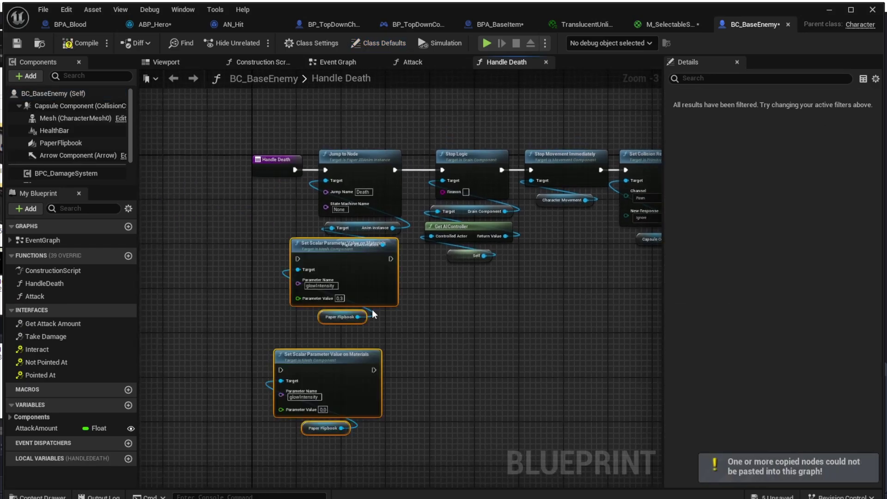
{"action": "left_click_drag", "start_coordinate": [389, 326], "coordinate": [315, 259]}
{"action": "left_click_drag", "start_coordinate": [307, 252], "coordinate": [302, 280]}
{"action": "left_click_drag", "start_coordinate": [388, 439], "coordinate": [330, 404]}
{"action": "left_click_drag", "start_coordinate": [384, 365], "coordinate": [259, 263]}
{"action": "left_click_drag", "start_coordinate": [314, 273], "coordinate": [330, 300]}
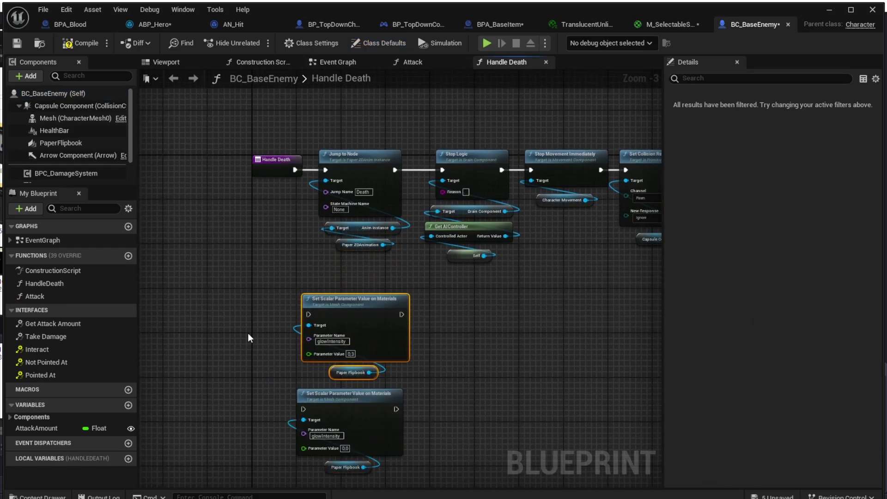
Undo the pasted and moved glow nodes in the Handle Death function.
{"action": "left_click", "coordinate": [88, 362]}
{"action": "double_click", "coordinate": [88, 362]}
{"action": "key", "text": "ctrl+z"}
{"action": "scroll", "coordinate": [566, 258], "scroll_direction": "down", "scroll_amount": 3}
{"action": "right_click_drag", "start_coordinate": [326, 137], "coordinate": [258, 254]}
{"action": "key", "text": "ctrl+z"}
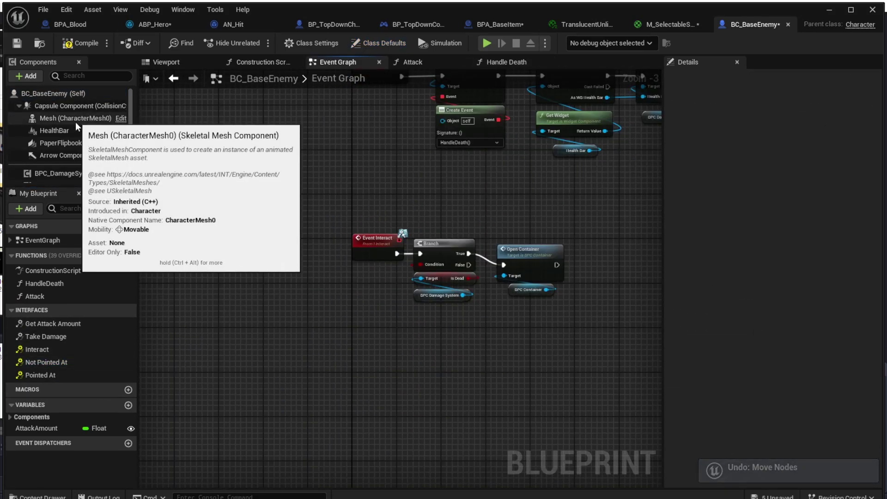
{"action": "double_click", "coordinate": [51, 283]}
{"action": "key", "text": "ctrl+z"}
{"action": "key", "text": "ctrl+z"}
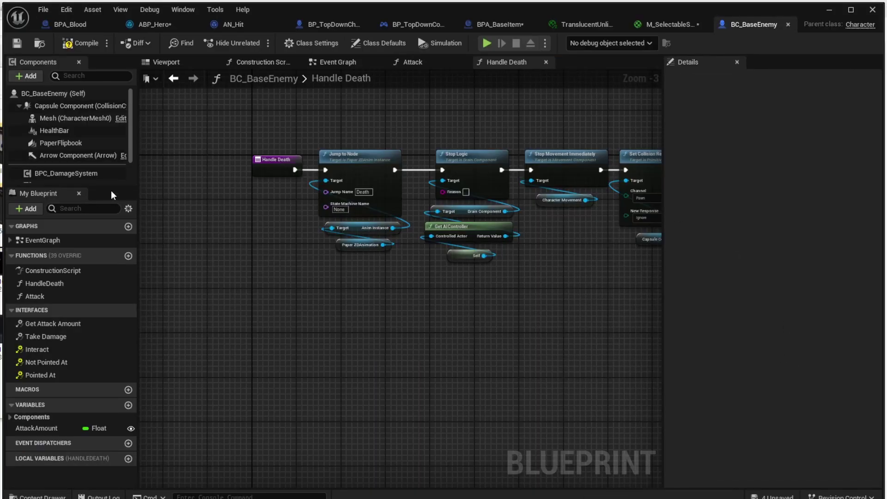
Add Event Pointed At and Event Not Pointed At to BC_BaseEnemy's Event Graph, connecting each to a pasted glowIntensity node with value 0,3 and 0,0 respectively.
{"action": "double_click", "coordinate": [45, 374]}
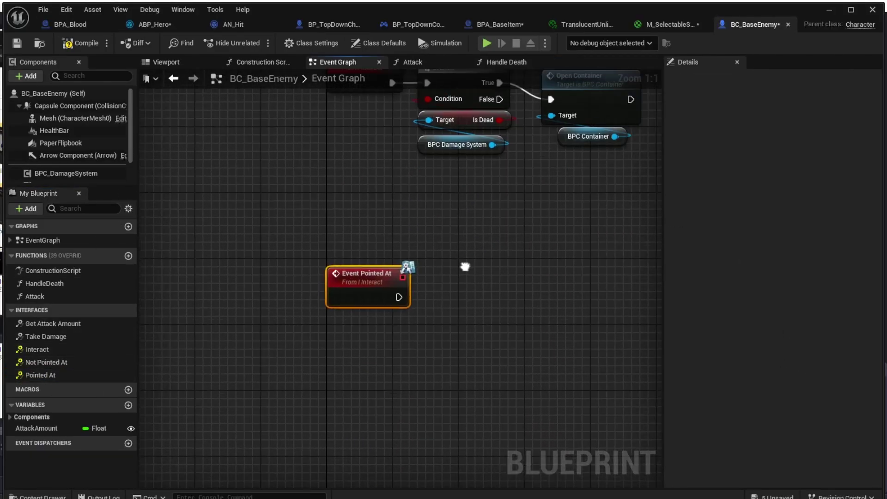
{"action": "left_click", "coordinate": [501, 24]}
{"action": "left_click", "coordinate": [758, 24]}
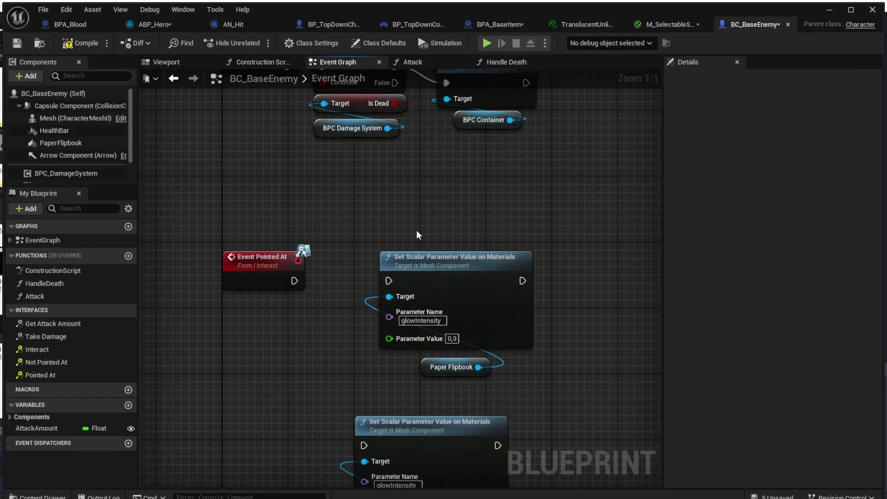
{"action": "double_click", "coordinate": [40, 374]}
{"action": "double_click", "coordinate": [62, 362]}
{"action": "right_click_drag", "start_coordinate": [300, 258], "coordinate": [247, 375]}
{"action": "left_click_drag", "start_coordinate": [347, 393], "coordinate": [434, 174]}
{"action": "right_click_drag", "start_coordinate": [344, 161], "coordinate": [296, 270]}
{"action": "left_click_drag", "start_coordinate": [296, 270], "coordinate": [304, 263]}
{"action": "left_click", "coordinate": [227, 183]}
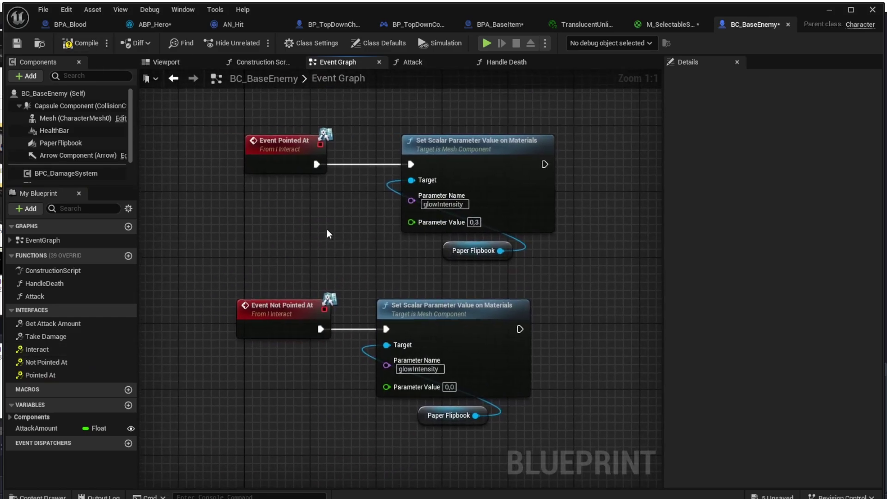
Disconnect both pointed-at events from their glowIntensity nodes and move those nodes away to leave room between them.
{"action": "scroll", "coordinate": [330, 227], "scroll_direction": "down", "scroll_amount": 2}
{"action": "left_click", "coordinate": [282, 236], "text": "alt"}
{"action": "left_click", "coordinate": [331, 360], "text": "alt"}
{"action": "left_click_drag", "start_coordinate": [455, 437], "coordinate": [335, 259]}
{"action": "left_click_drag", "start_coordinate": [369, 219], "coordinate": [443, 220]}
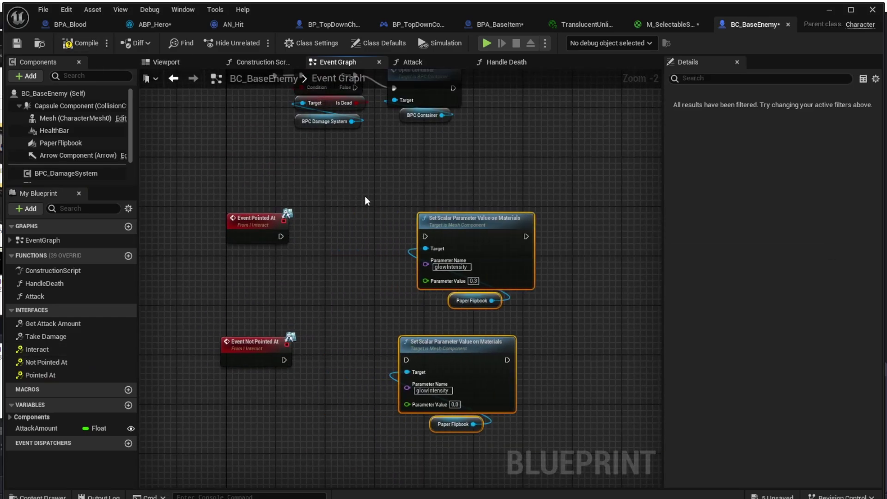
Copy the Branch with its BPC Damage System Is Dead check from Event Interact and connect a copy after each pointed-at event.
{"action": "right_click_drag", "start_coordinate": [365, 196], "coordinate": [375, 243]}
{"action": "left_click_drag", "start_coordinate": [364, 204], "coordinate": [330, 109]}
{"action": "key", "text": "ctrl+d"}
{"action": "left_click_drag", "start_coordinate": [375, 212], "coordinate": [295, 283]}
{"action": "left_click", "coordinate": [328, 390]}
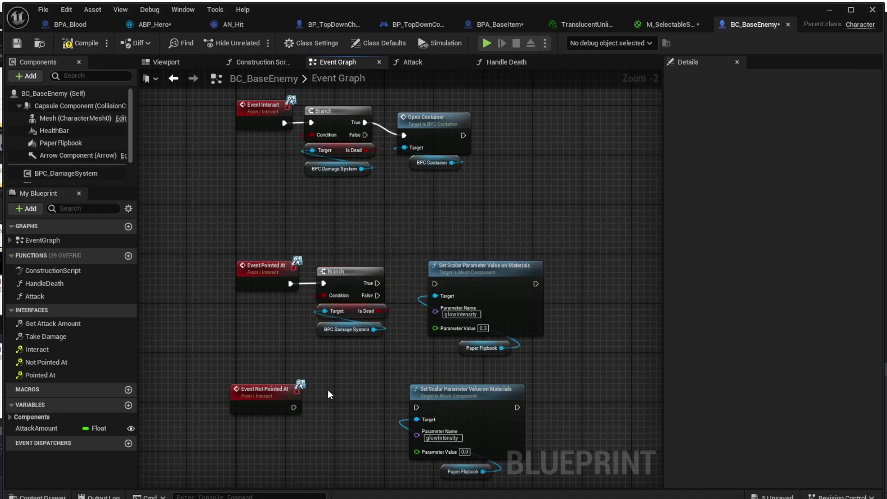
{"action": "key", "text": "ctrl+v"}
{"action": "left_click_drag", "start_coordinate": [353, 361], "coordinate": [308, 406]}
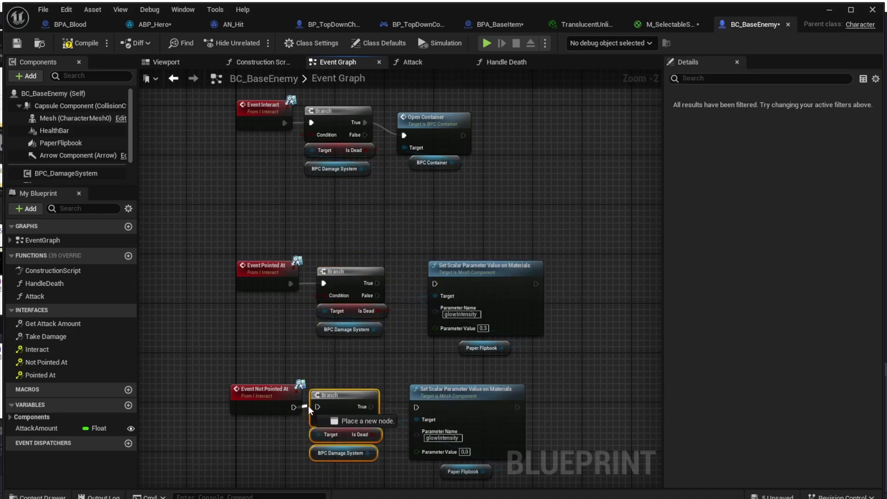
Connect the True output of each new Branch to its Set Scalar Parameter Value on Materials node.
{"action": "left_click_drag", "start_coordinate": [370, 406], "coordinate": [417, 407]}
{"action": "left_click_drag", "start_coordinate": [377, 283], "coordinate": [380, 283]}
{"action": "left_click_drag", "start_coordinate": [439, 284], "coordinate": [437, 283]}
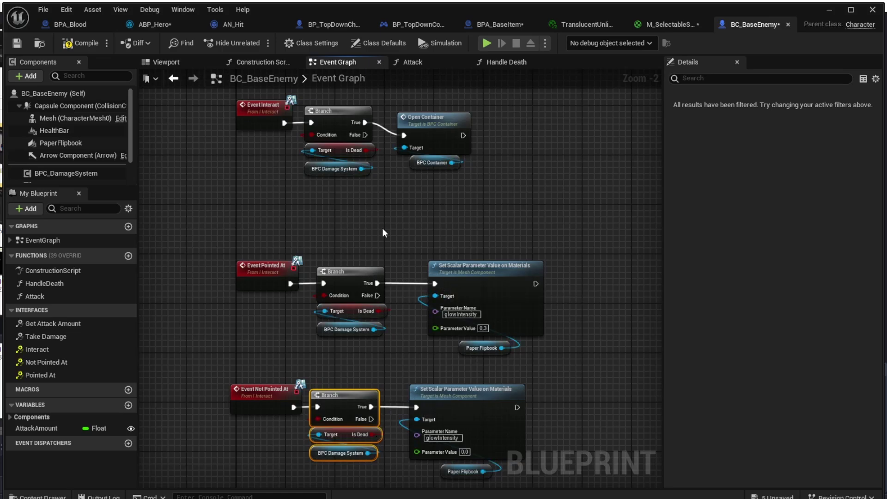
Play TopDownMap and kill skeletons to test the glow on dead enemies when pointing at them.
{"action": "key", "text": "alt+p"}
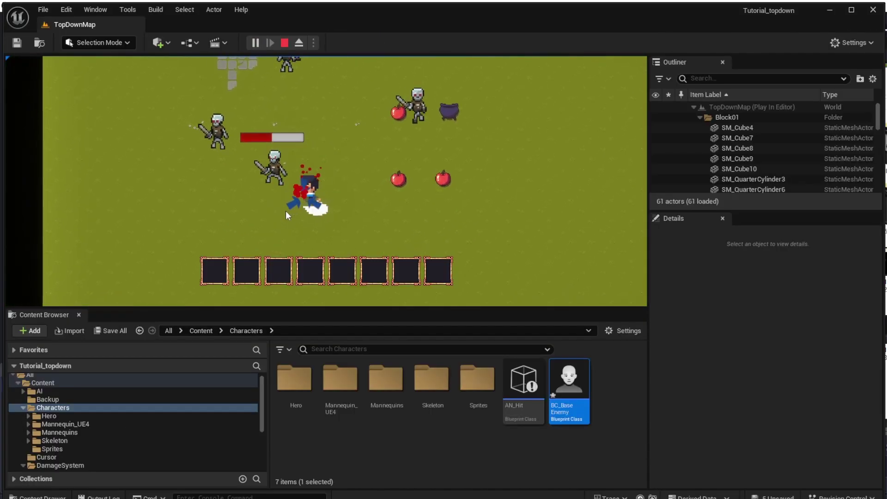
{"action": "left_click", "coordinate": [290, 158]}
{"action": "left_click", "coordinate": [313, 141]}
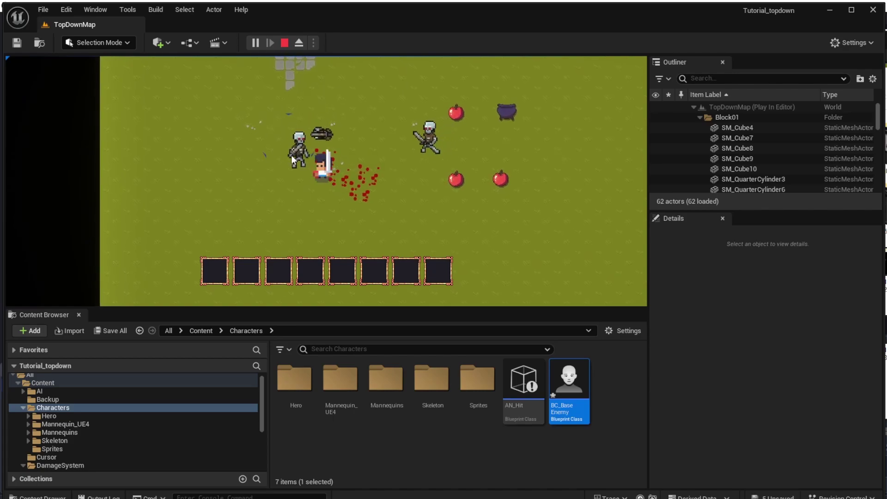
{"action": "key", "text": "w"}
{"action": "key", "text": "a"}
{"action": "left_click", "coordinate": [292, 159]}
{"action": "left_click", "coordinate": [325, 188]}
{"action": "left_click", "coordinate": [326, 203]}
{"action": "left_click", "coordinate": [346, 187]}
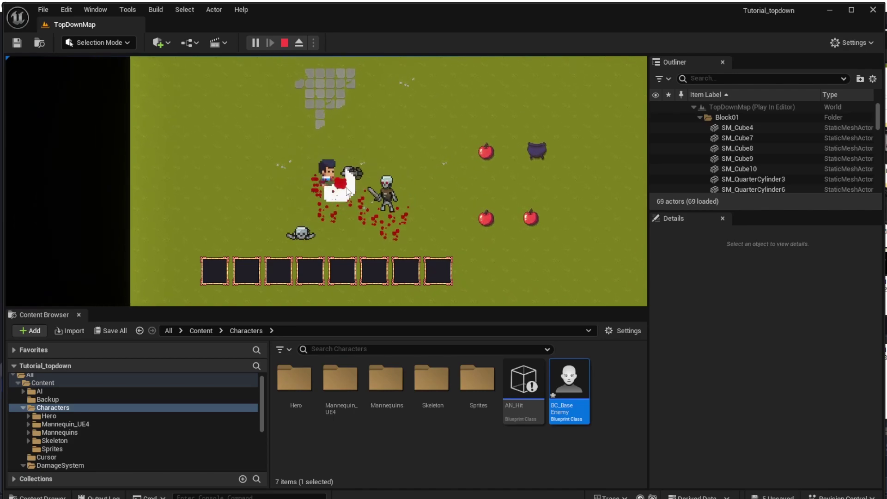